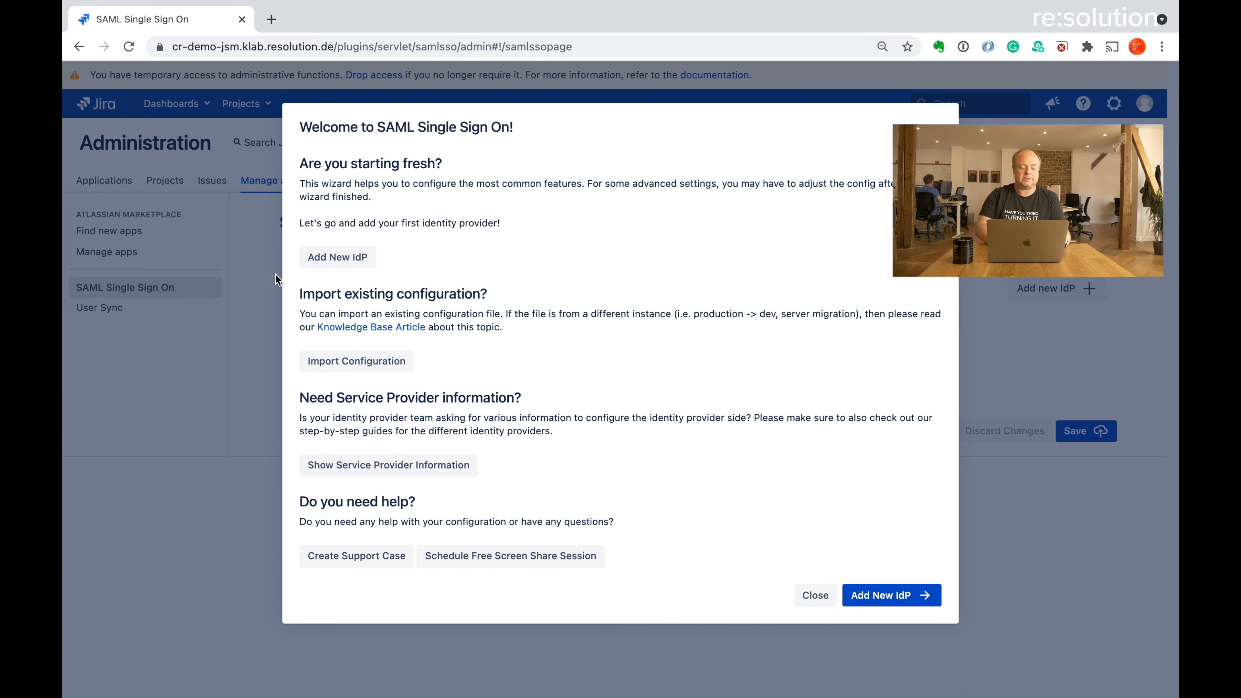
Add a new identity provider and choose OneLogin as its type
click(325, 257)
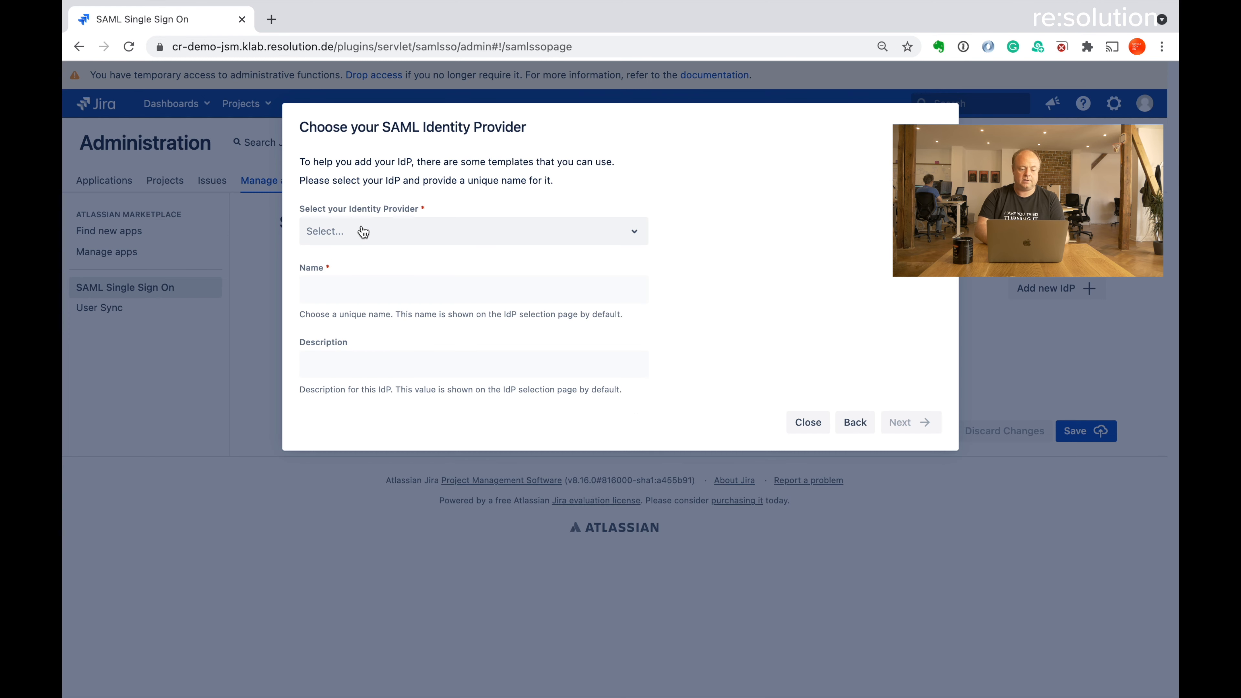
click(375, 231)
scroll(395, 414, down, 5)
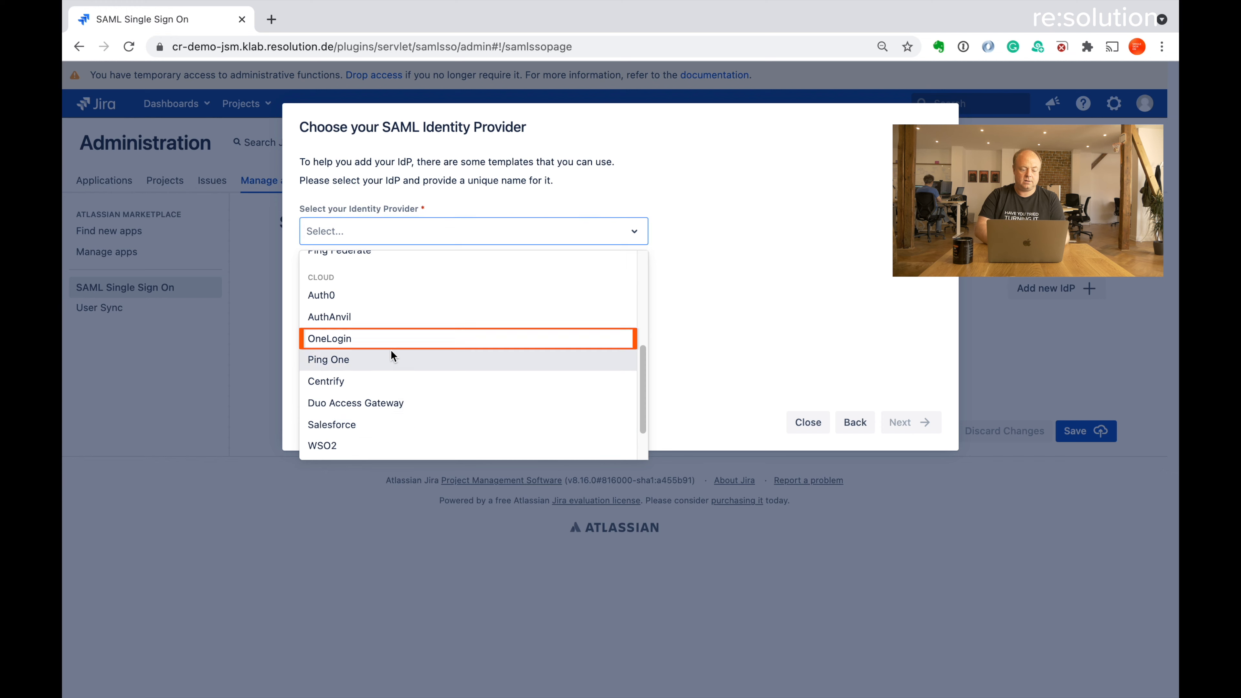
click(389, 334)
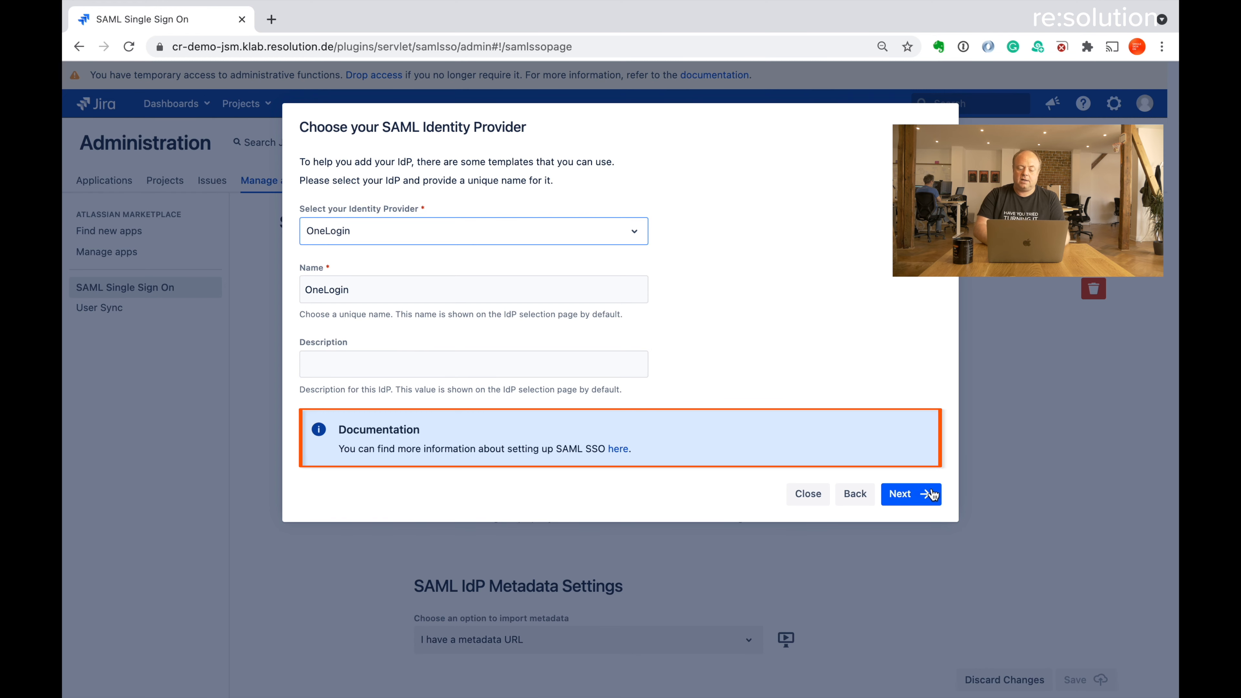
Continue to the configuration step and copy Jira's base URL for the OneLogin portal
click(917, 492)
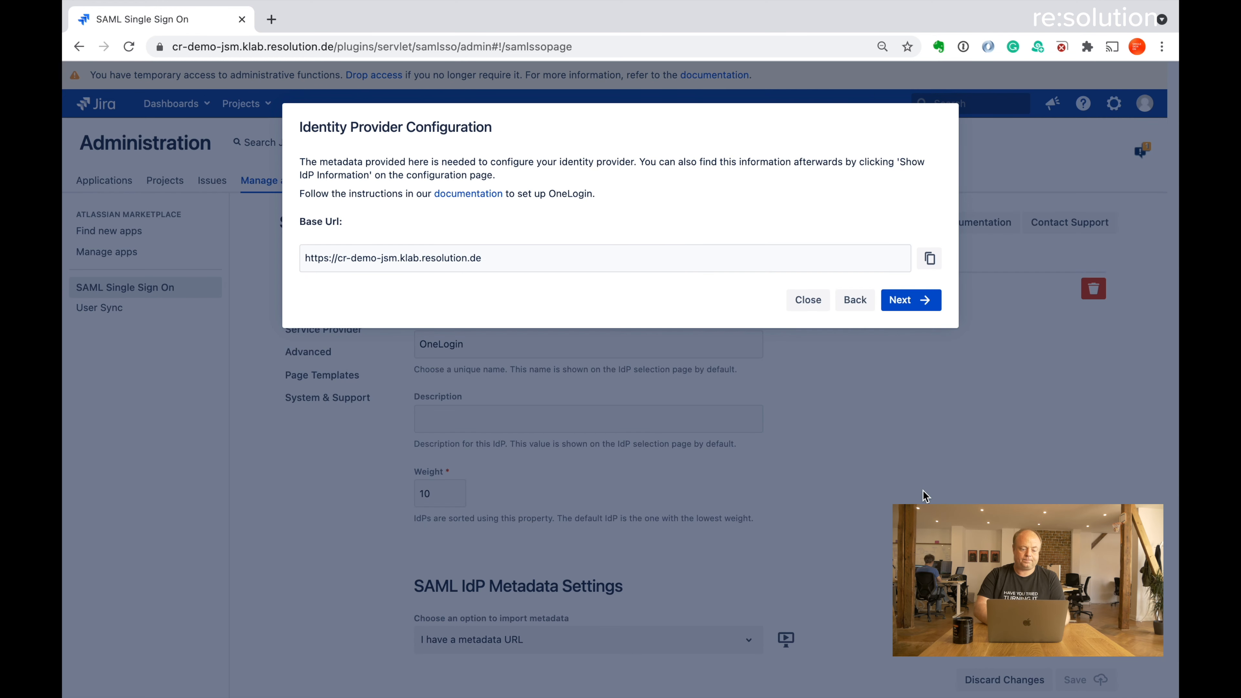
click(935, 266)
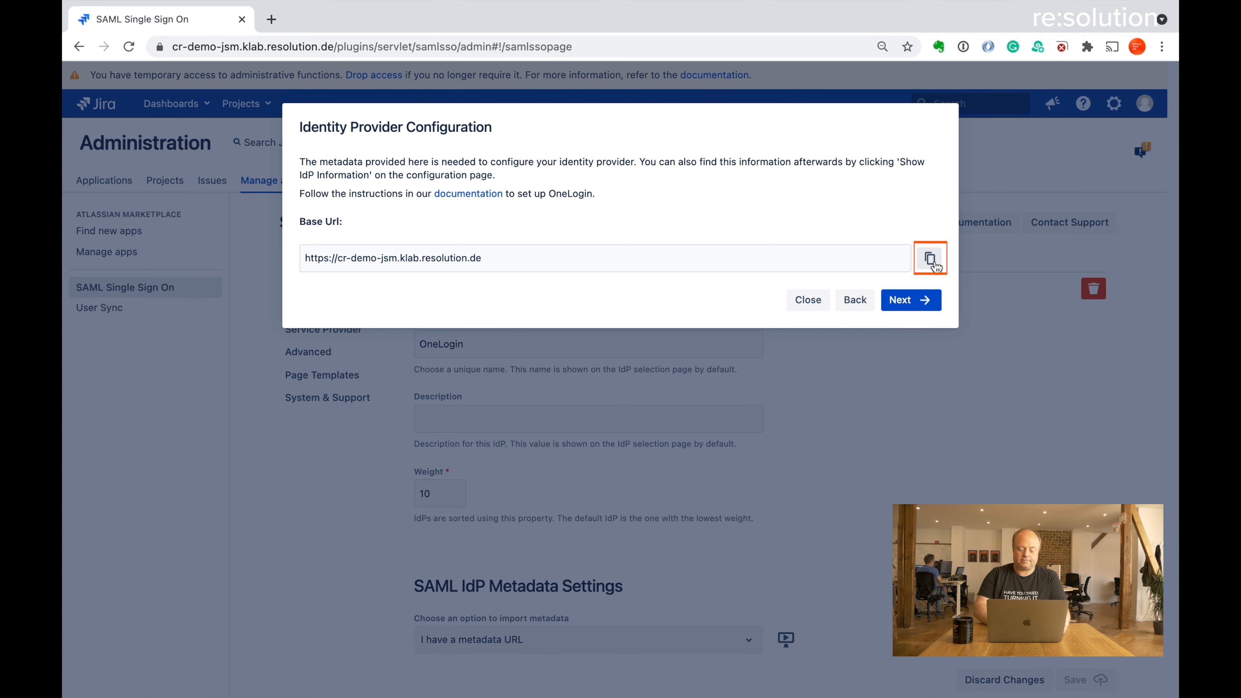
key(ctrl+Right)
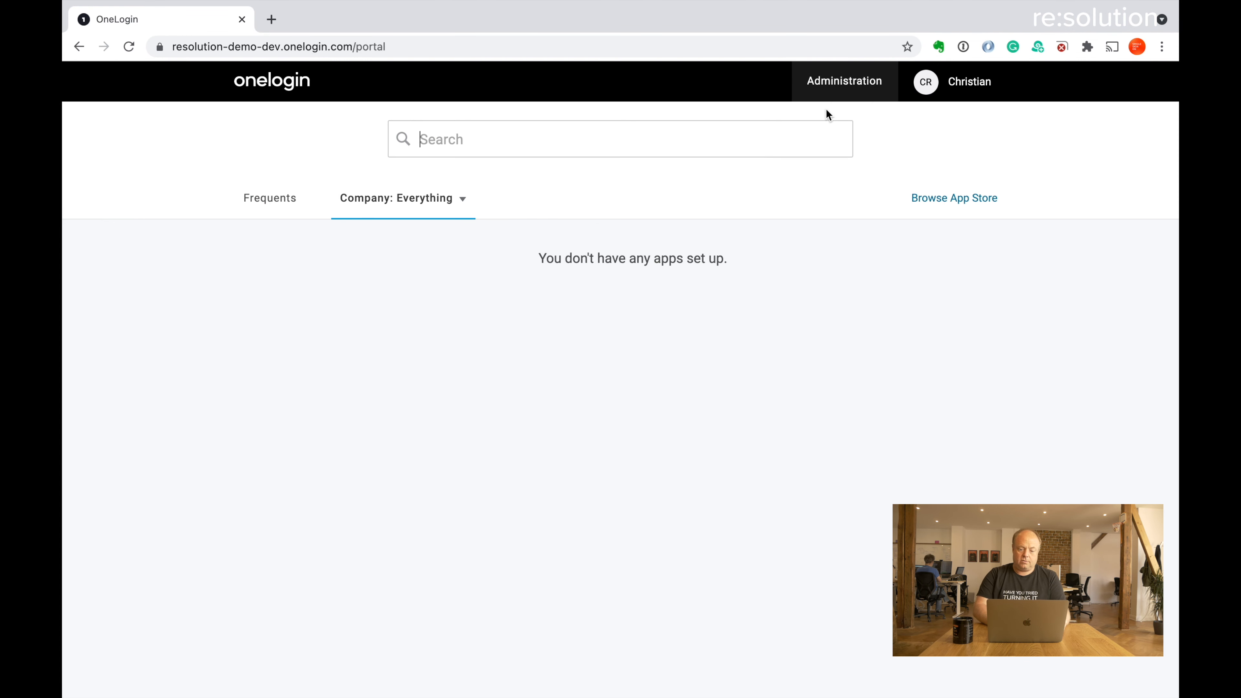
Open the company applications list in the OneLogin administration area
click(844, 82)
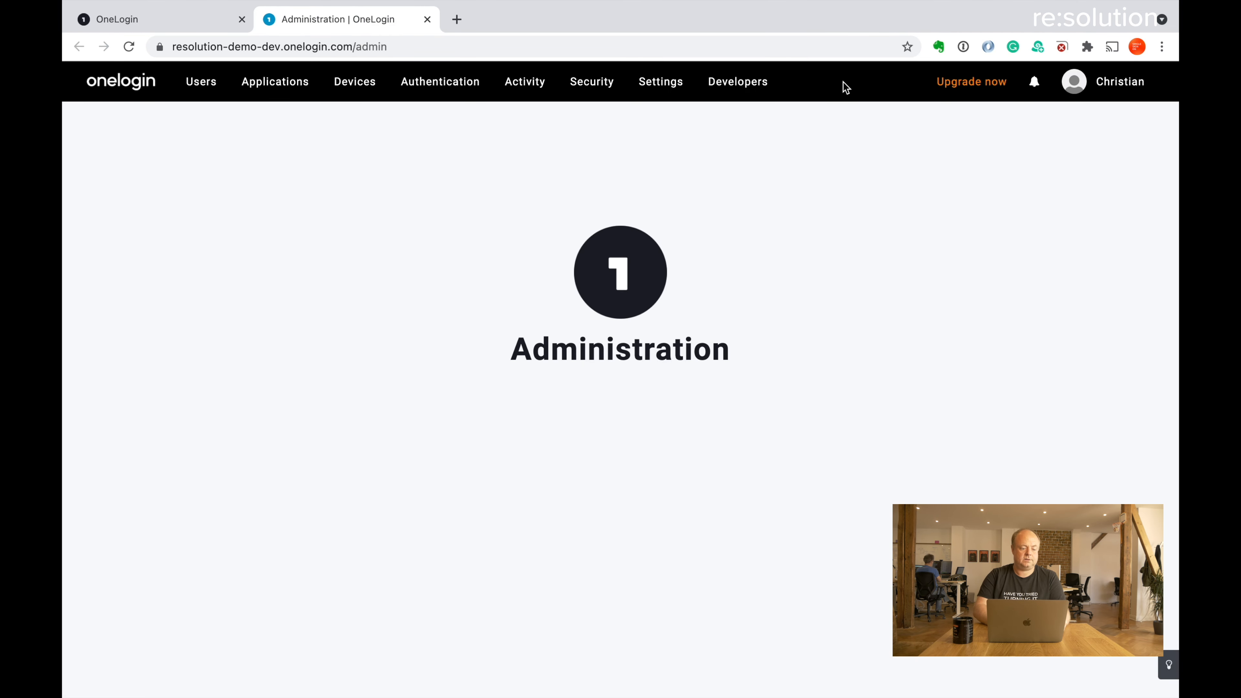
mouse_move(277, 80)
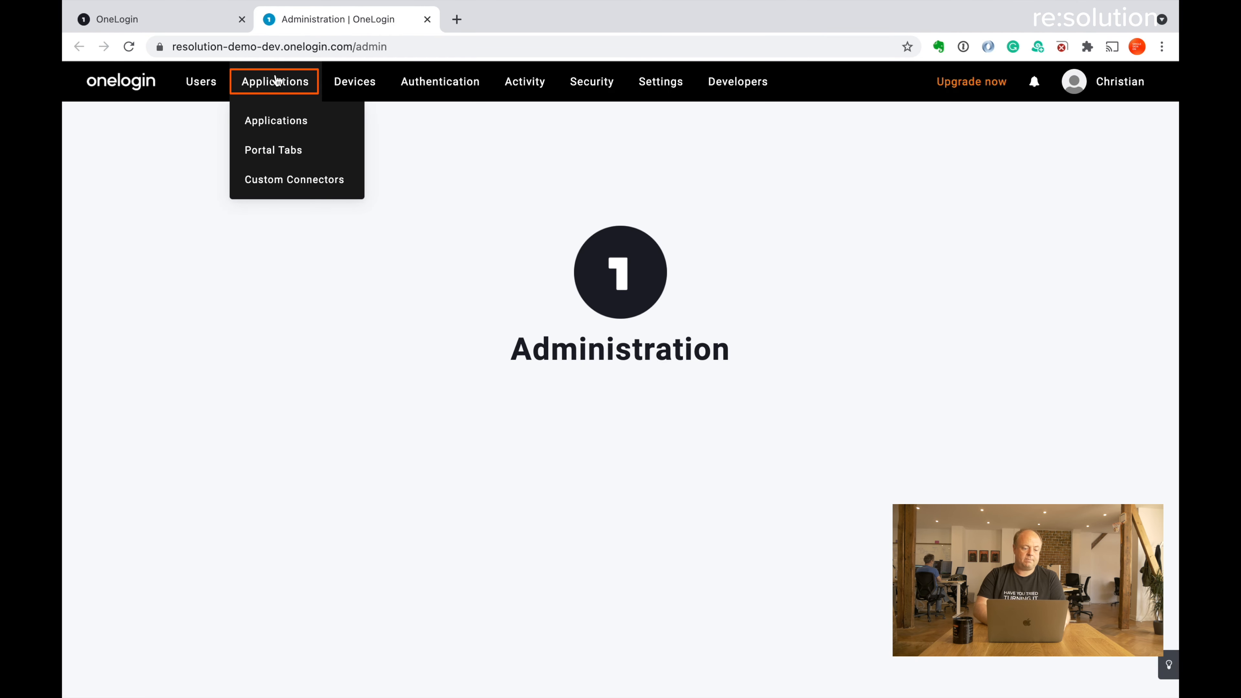
click(284, 128)
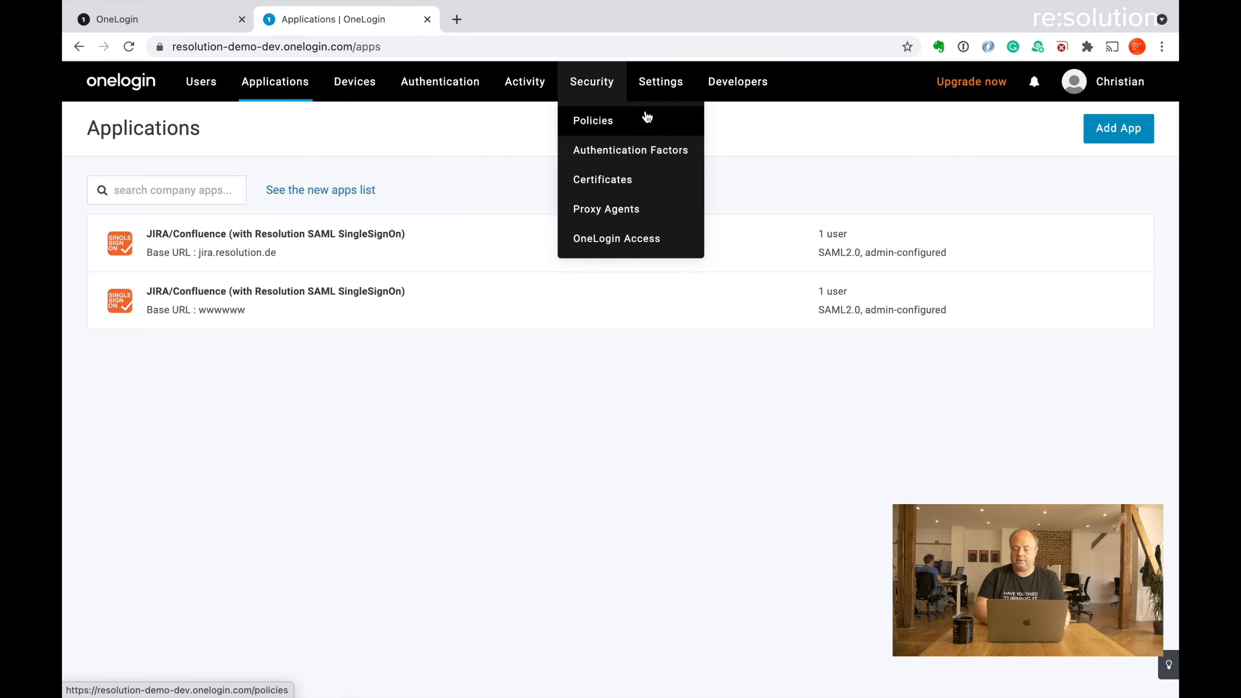
Search the app catalogue for 'resolution' and pick the JIRA/Confluence Resolution SAML connector
click(1116, 131)
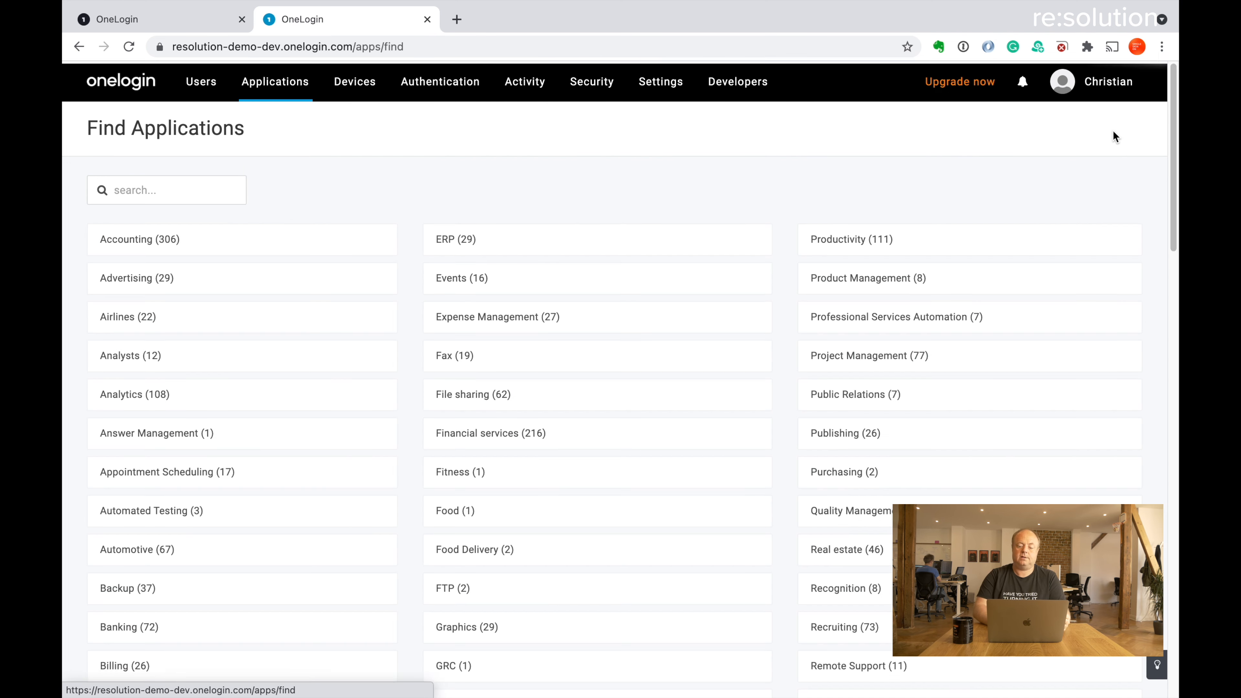
click(172, 198)
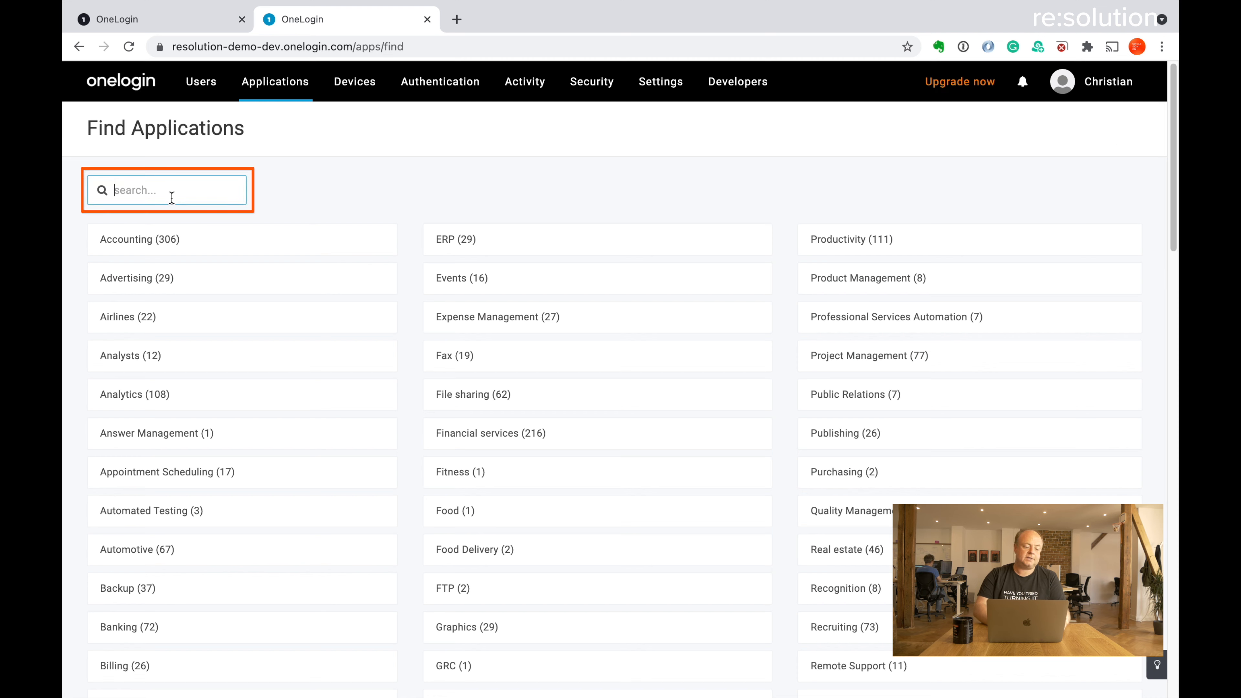
text(resolution)
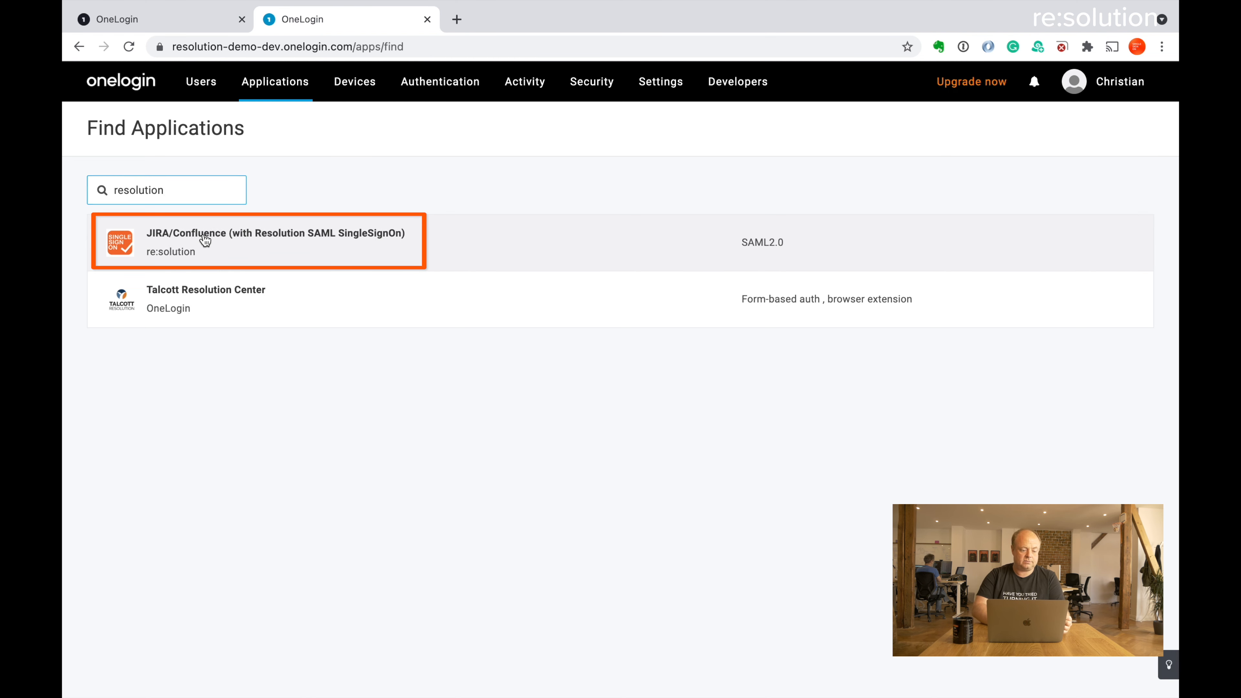
click(205, 240)
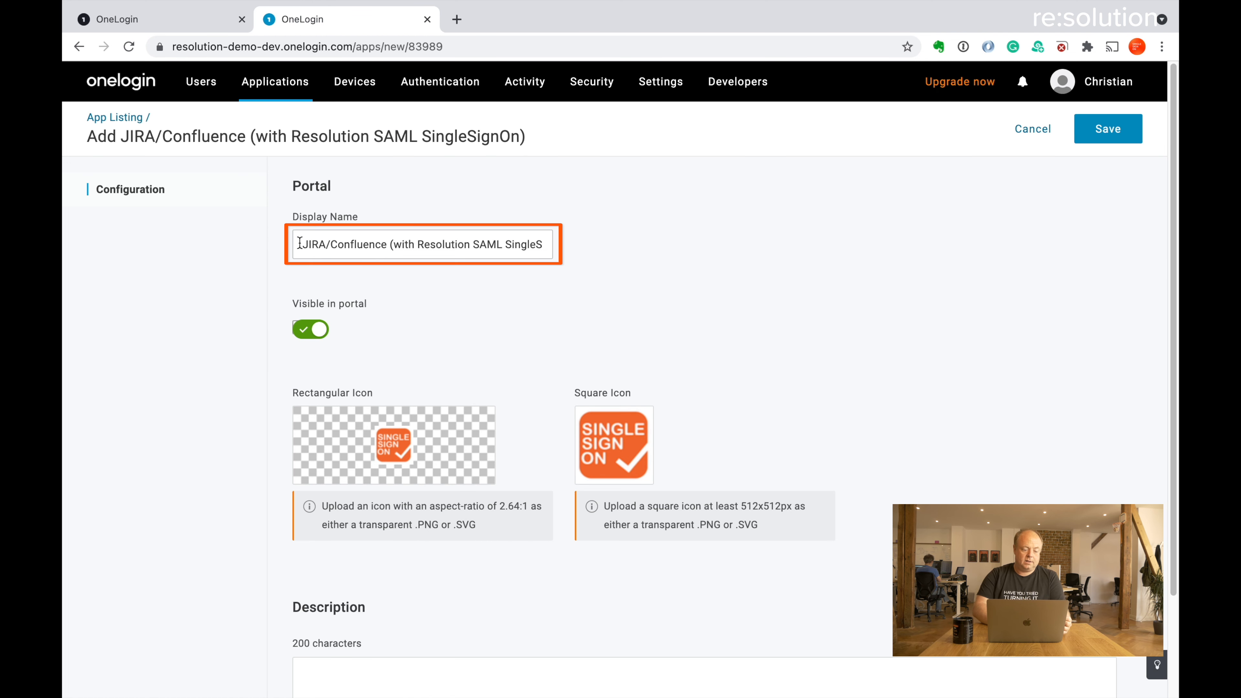
Replace the connector's display name with 'cr-demo-jira' and save the app
drag(300, 243, 646, 247)
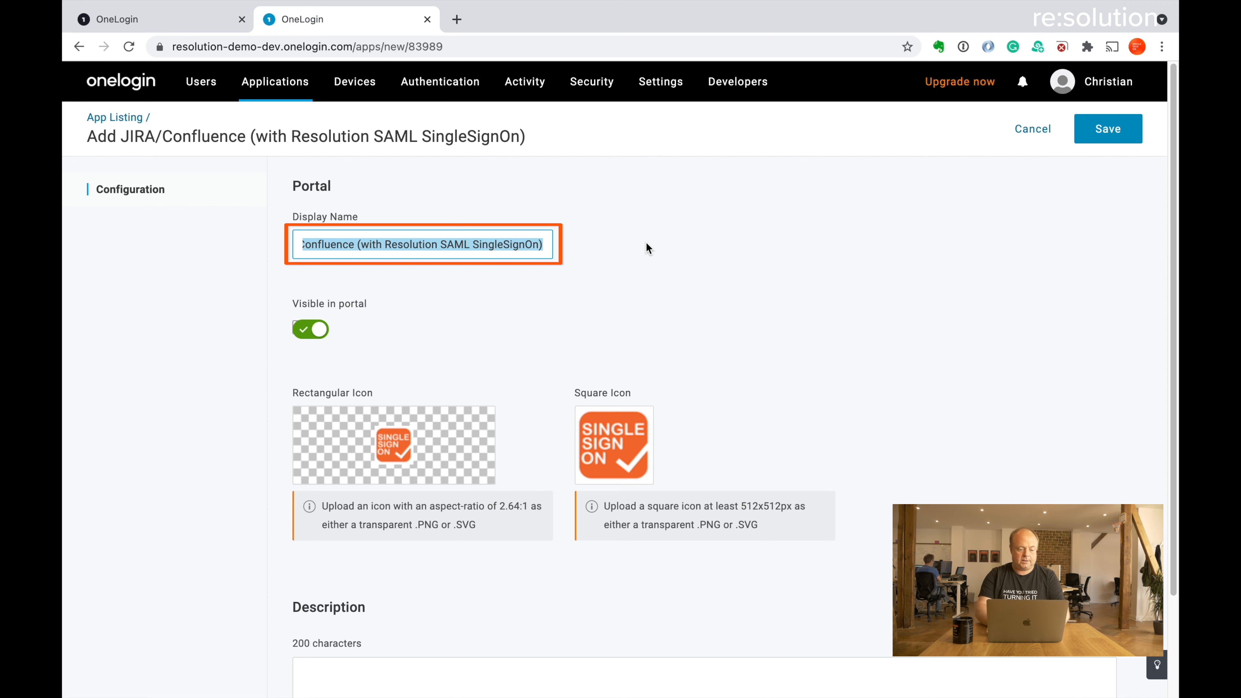
text(cr-demo-jira)
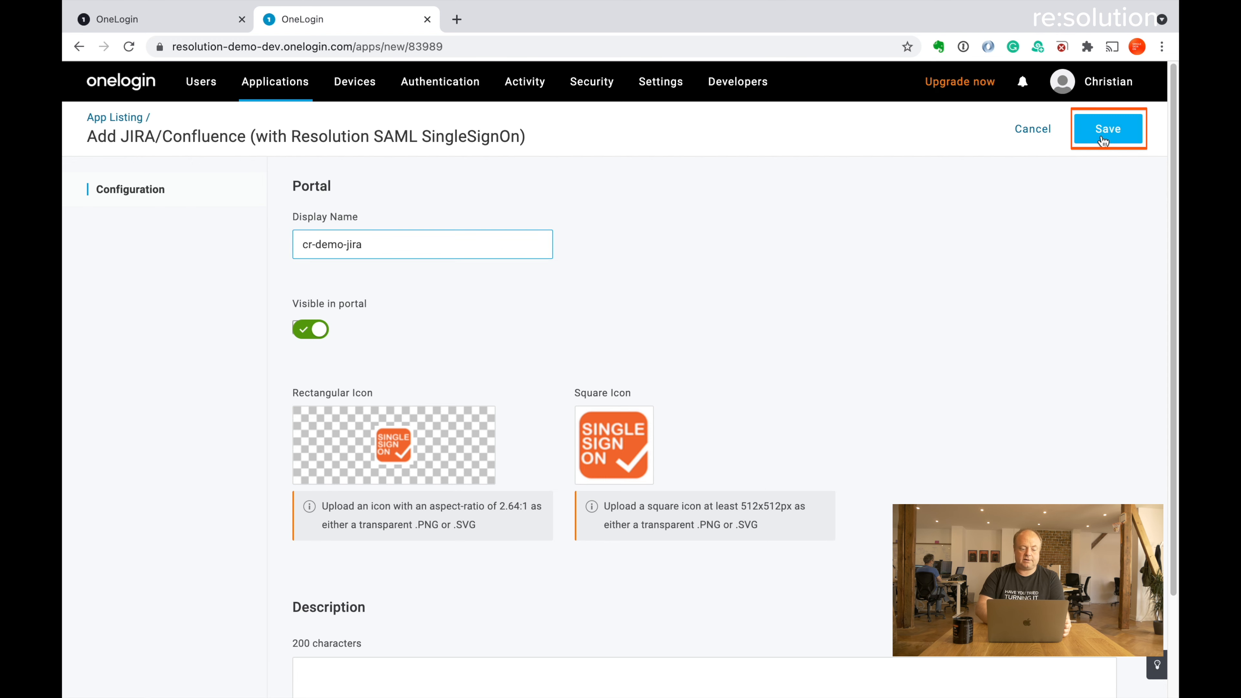
click(1103, 142)
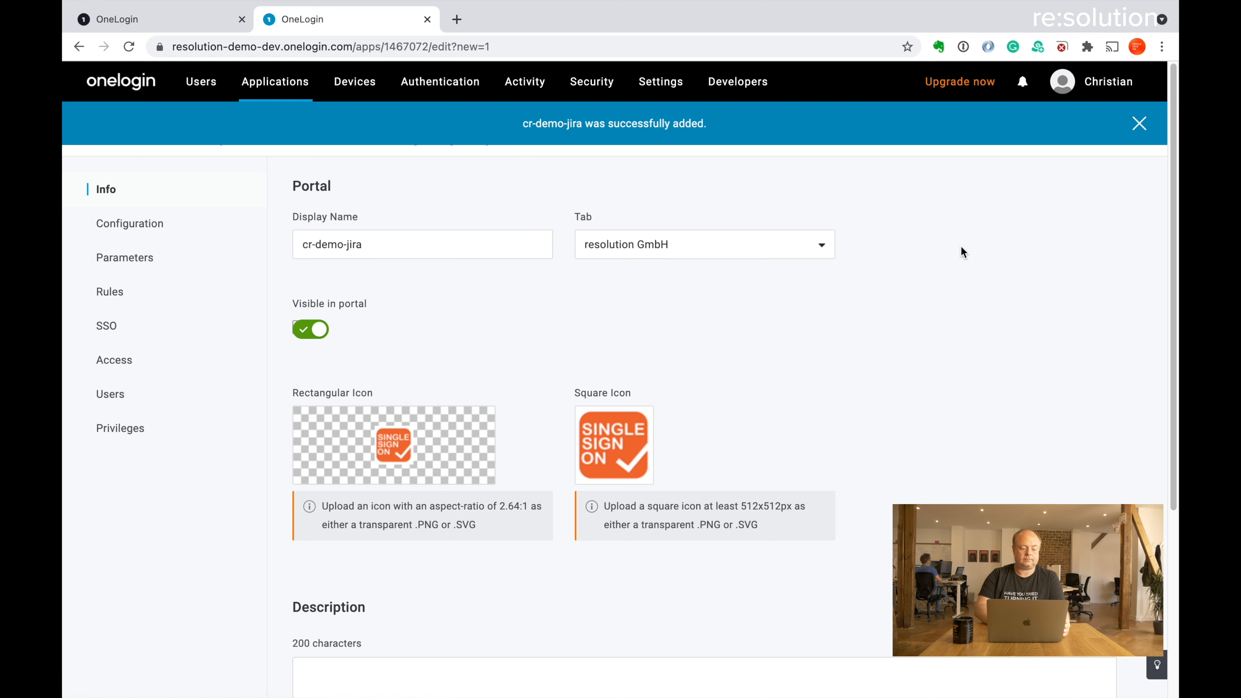
click(144, 223)
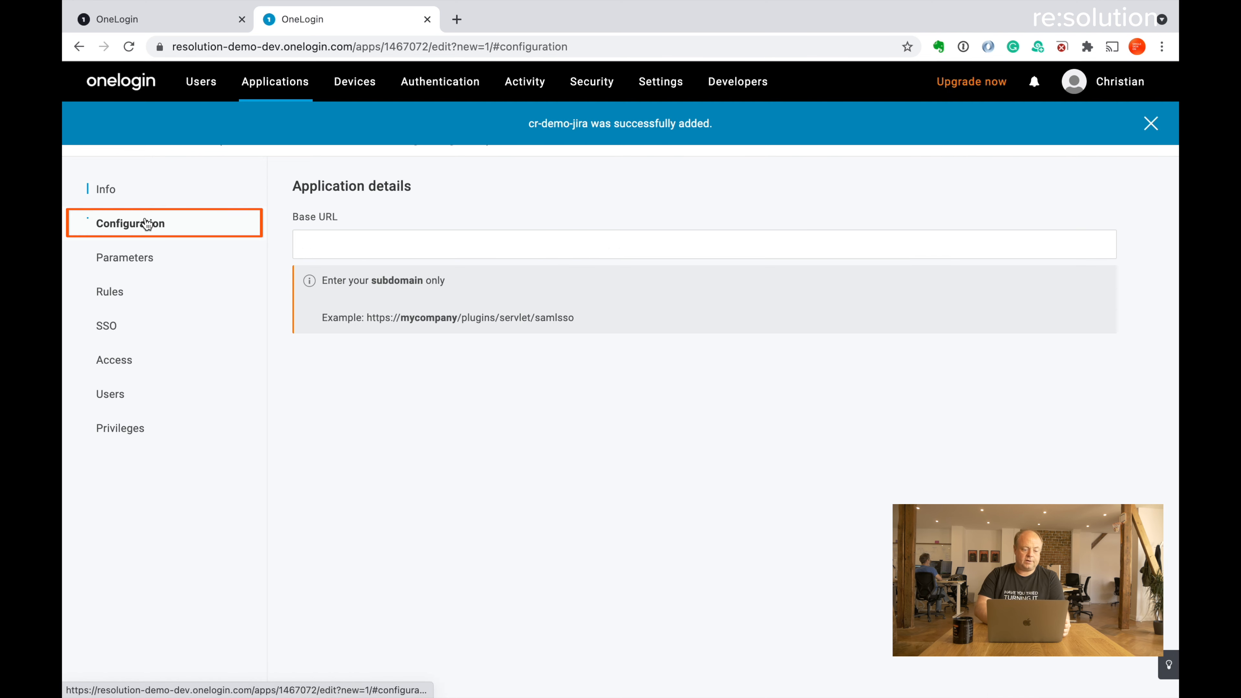
click(330, 235)
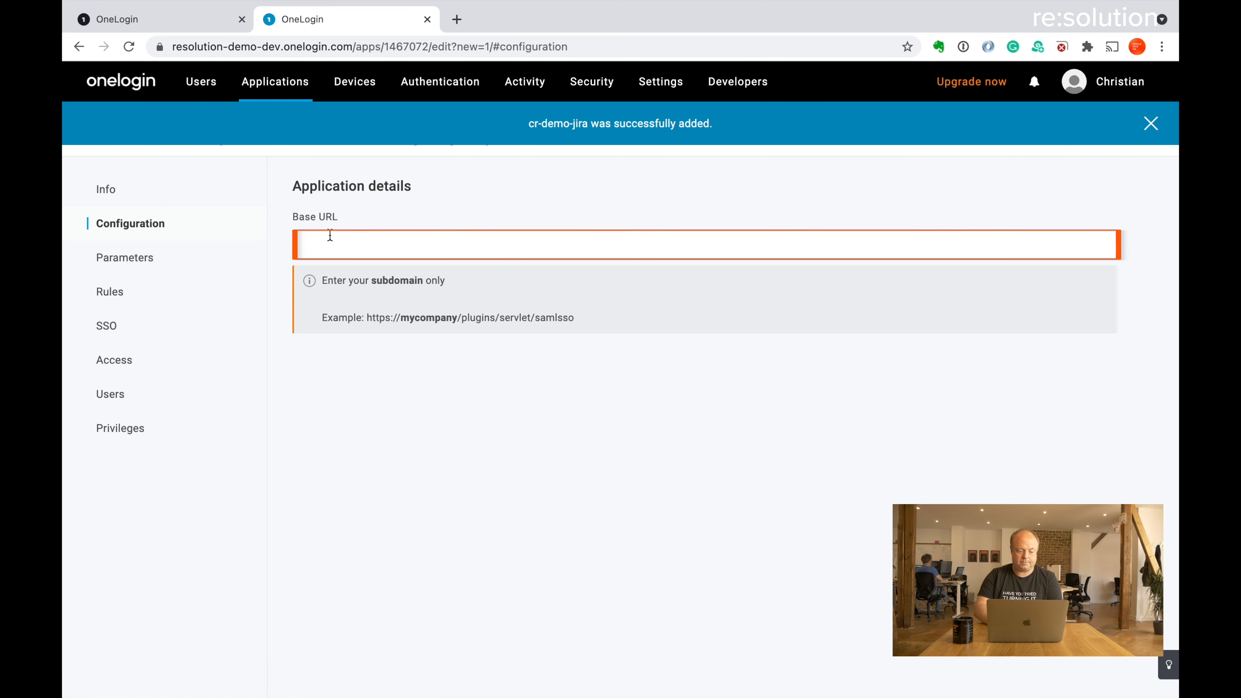
key(super+v)
drag(339, 244, 277, 249)
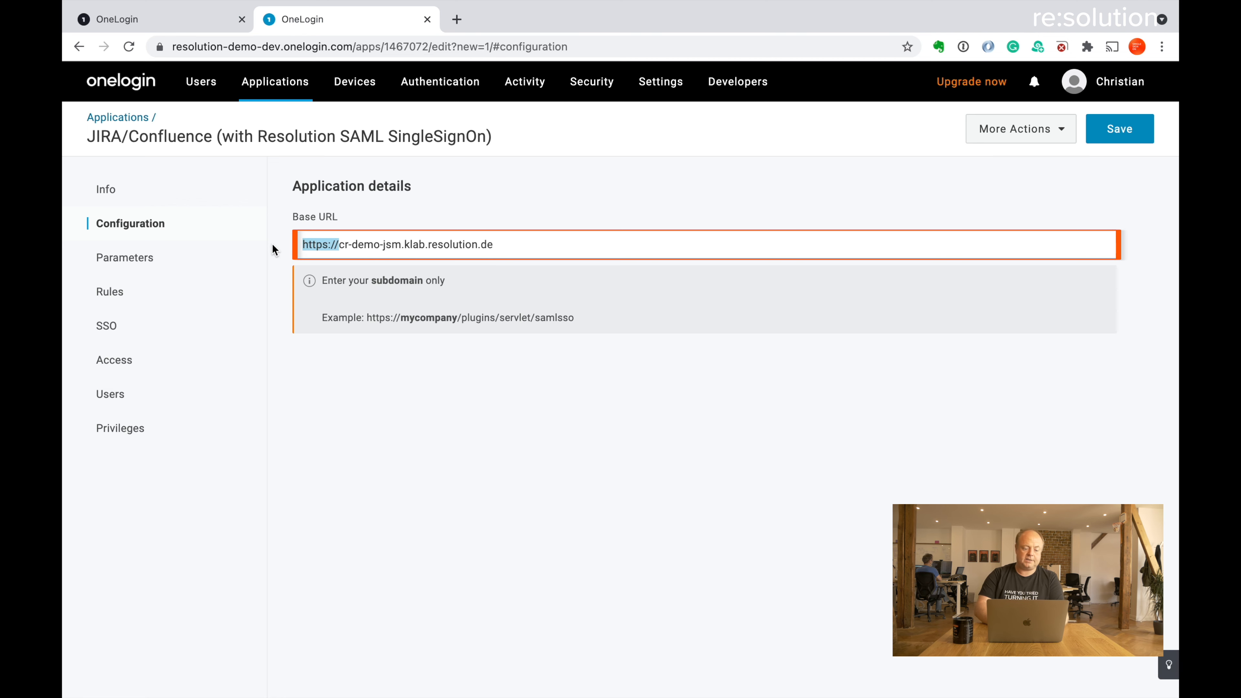
key(BackSpace)
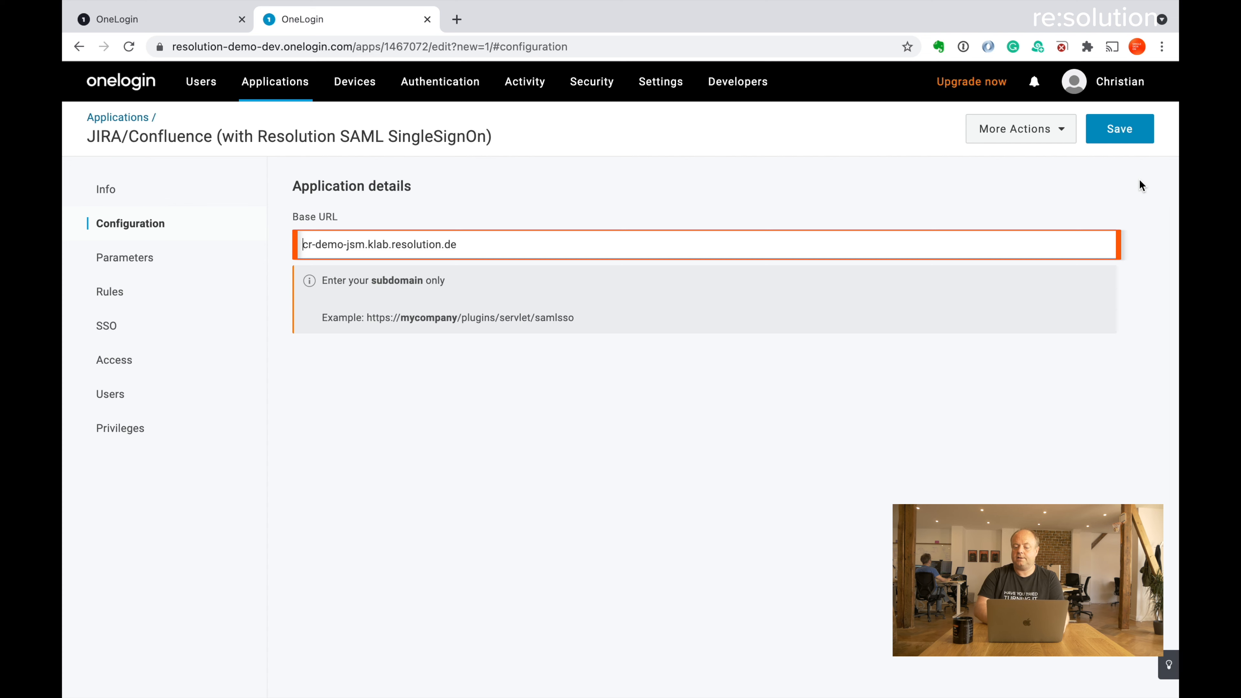
click(1130, 130)
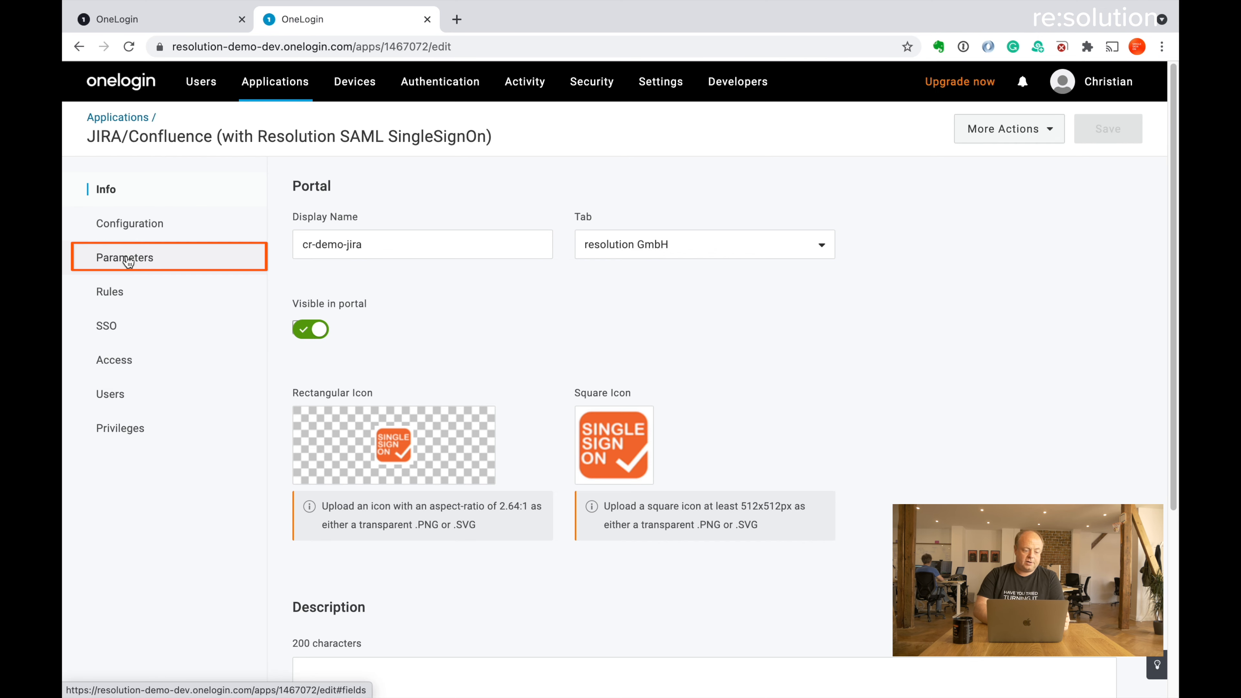
Check the app's parameter mappings, then view its access policy and roles
click(128, 262)
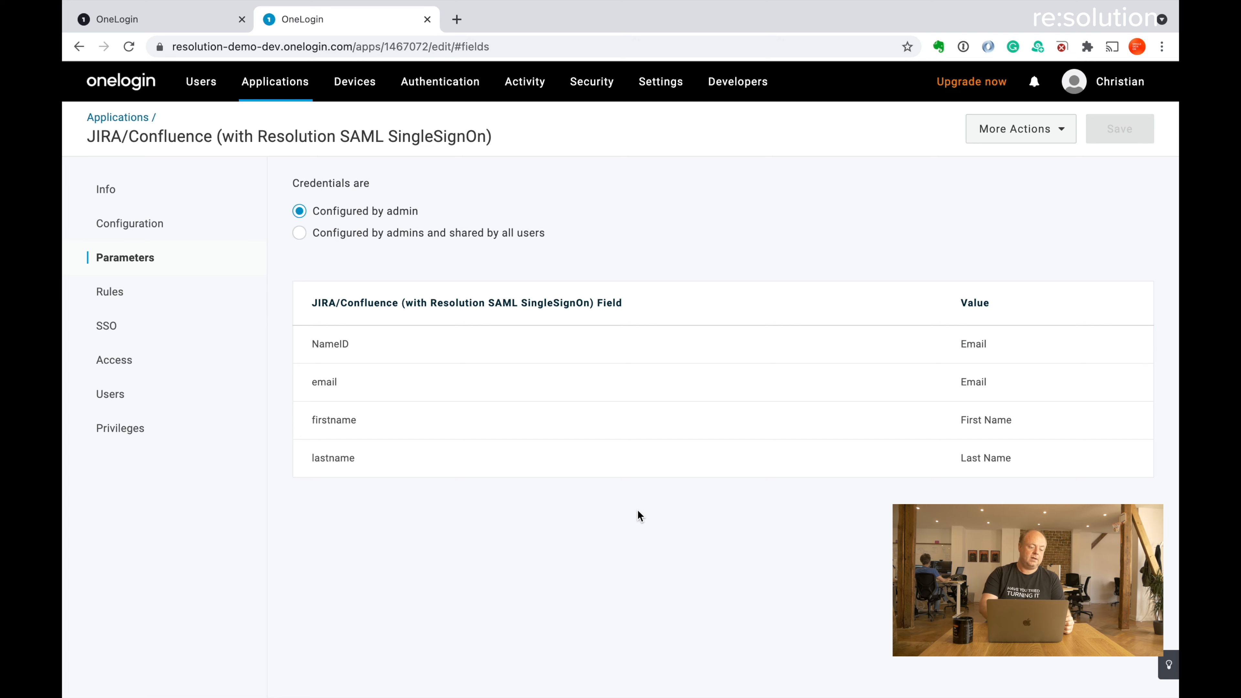
click(156, 366)
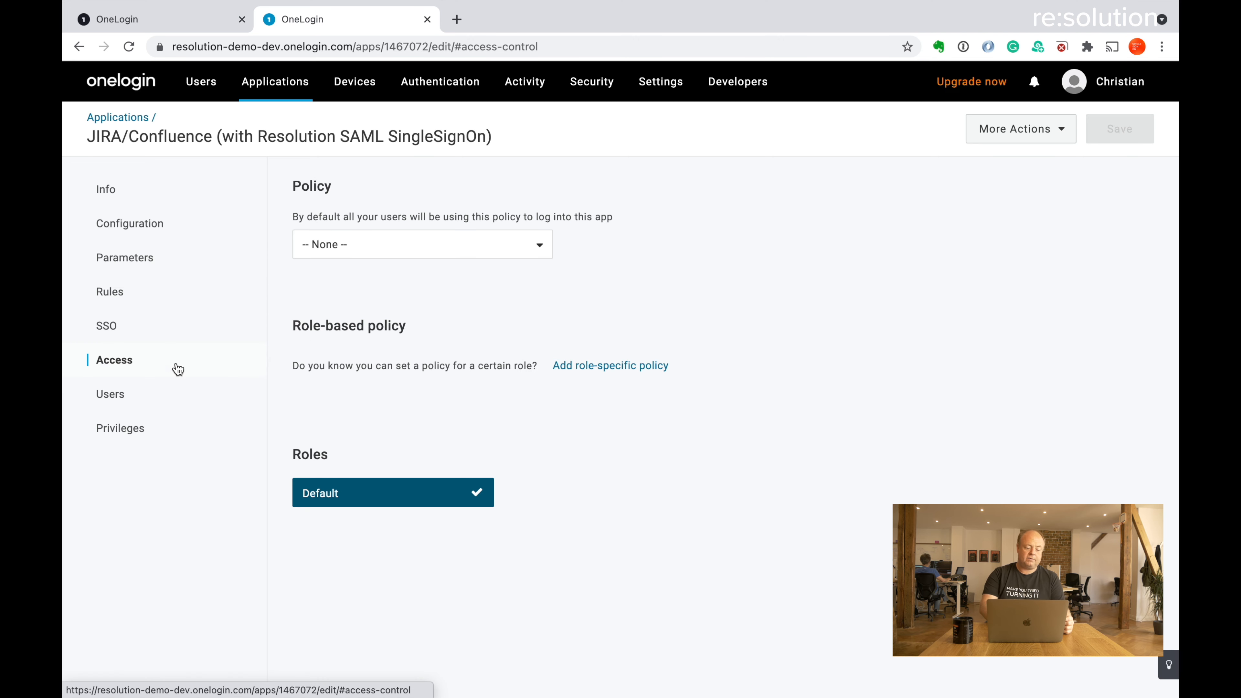
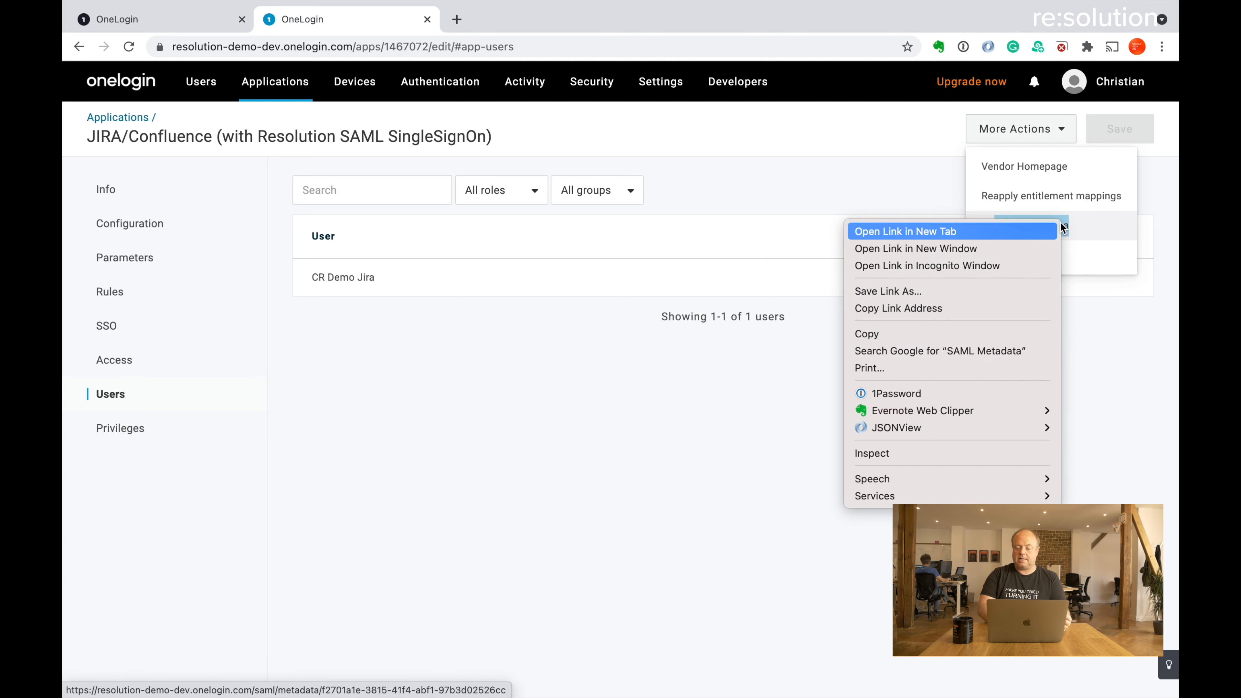
Copy the link address of the OneLogin app's SAML metadata
click(932, 309)
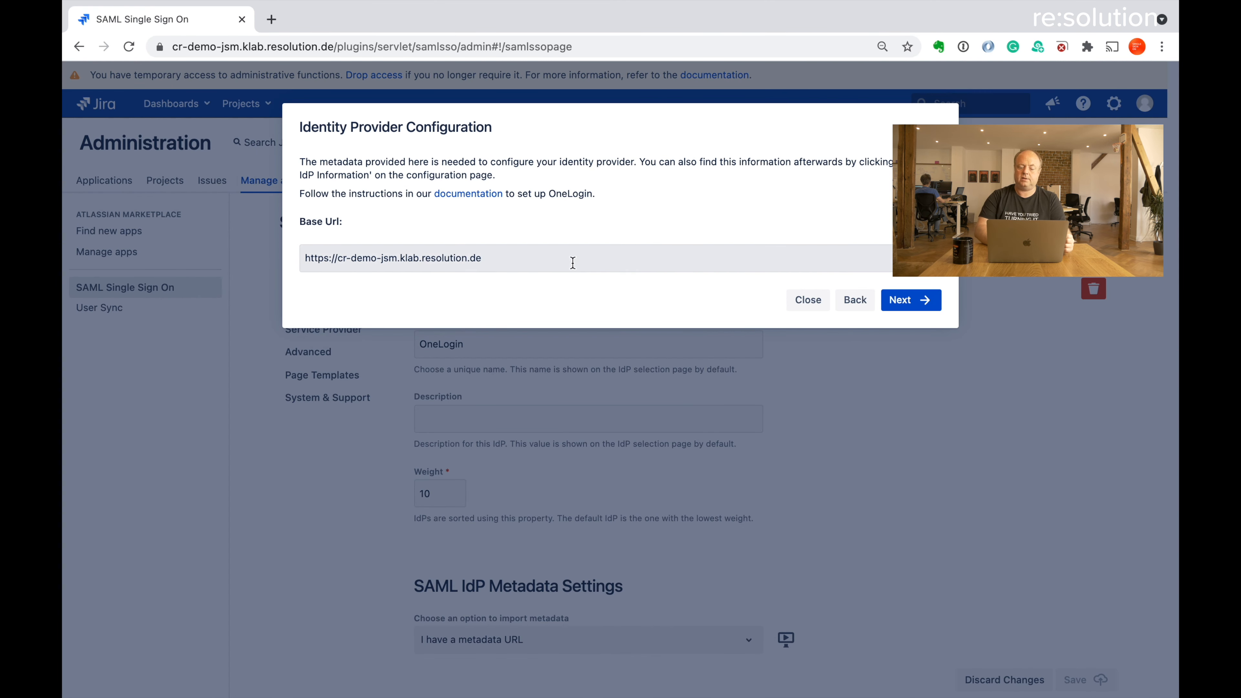
Paste the OneLogin metadata URL under 'I have a metadata URL' and import it into Jira
click(898, 301)
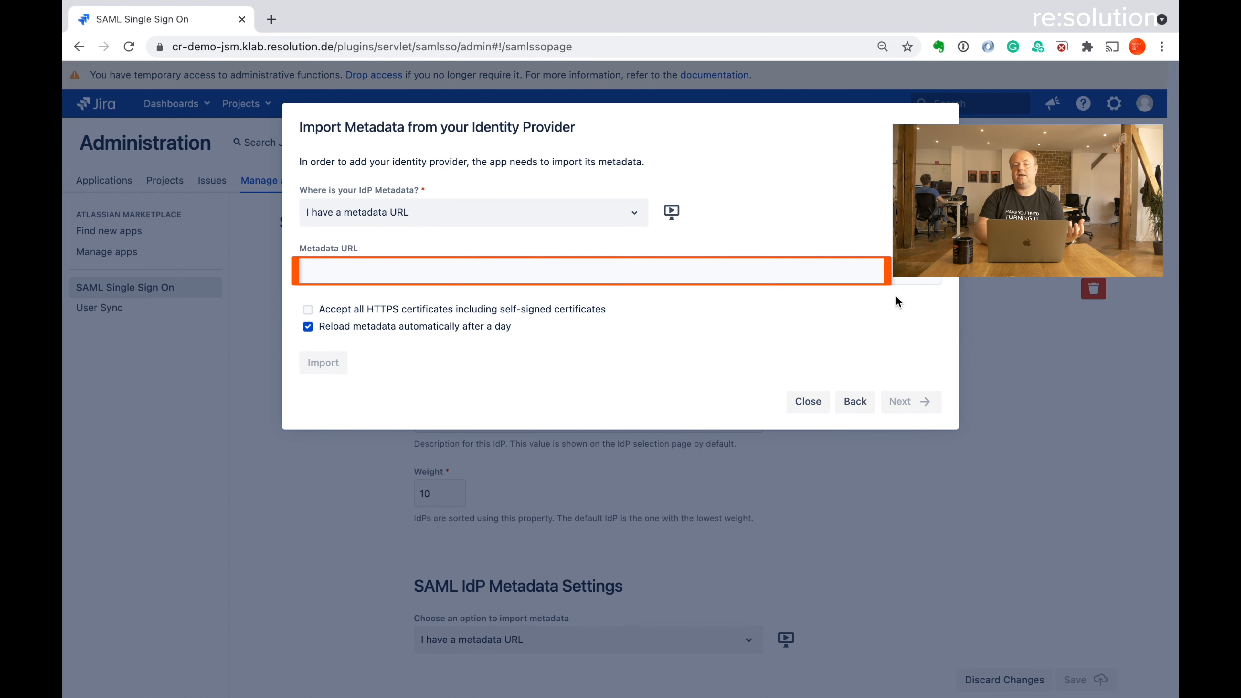
click(644, 277)
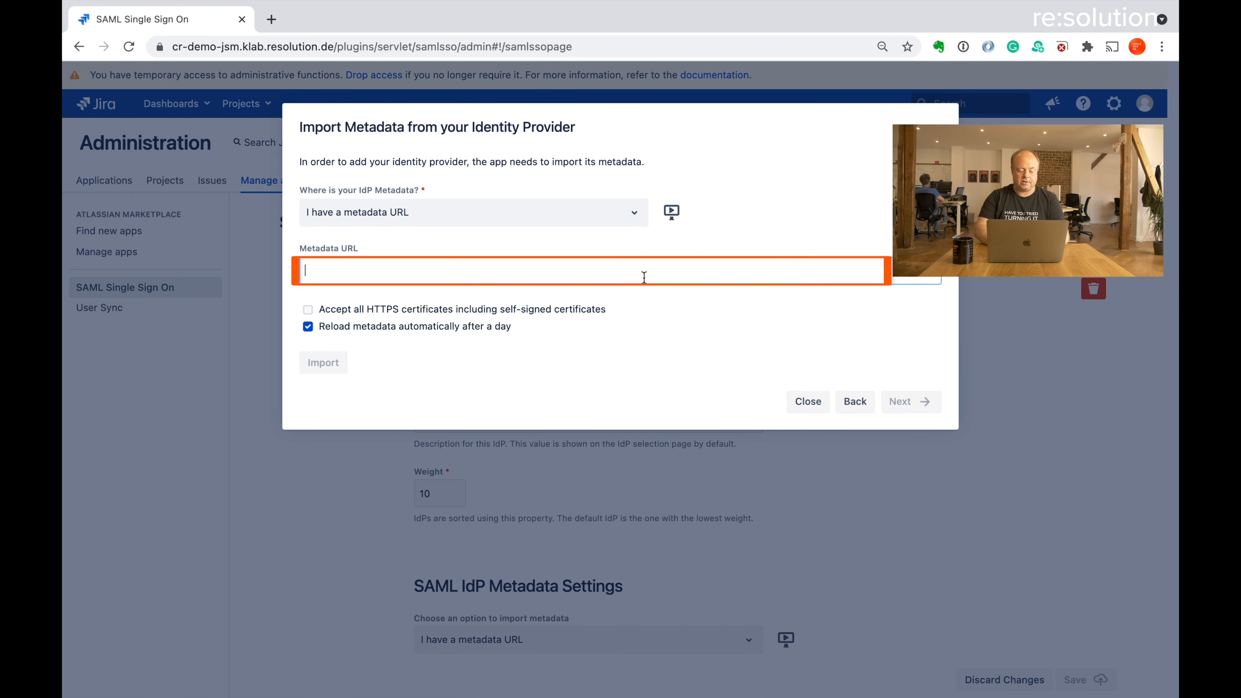
text(https://resolution-demo-dev.onelogin.com/saml/metadata/f2701a1e-3815-41f4-abf1-97b3d02526cc)
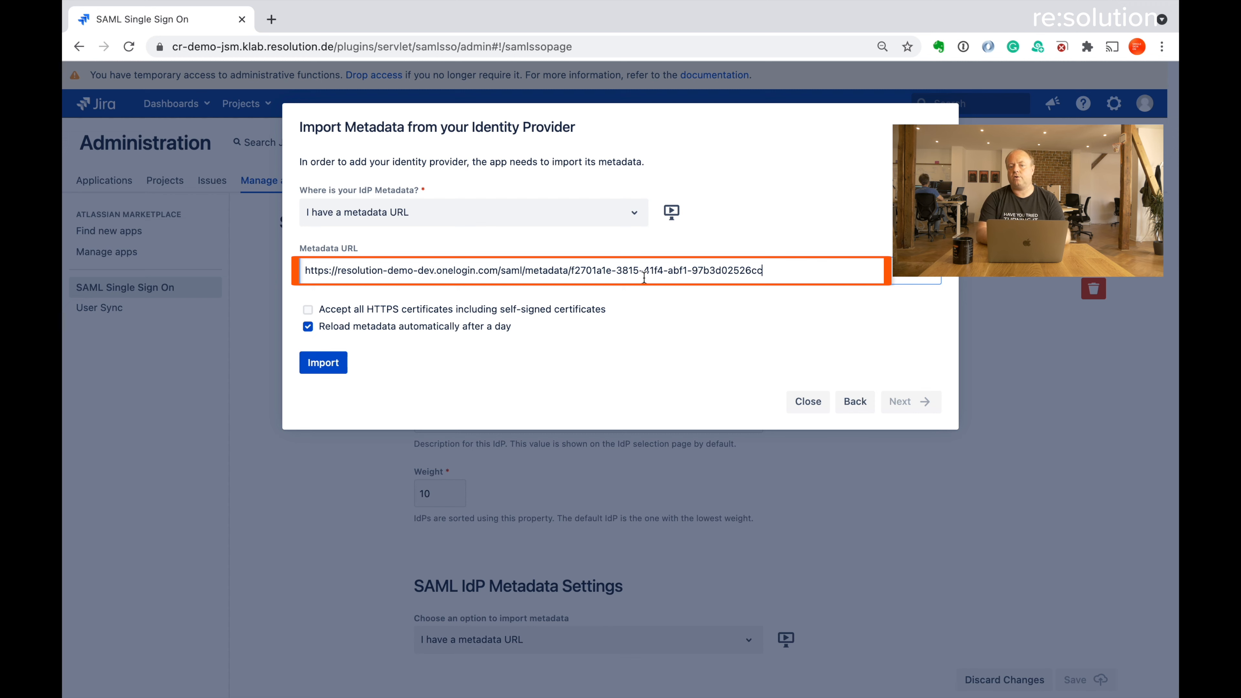
click(610, 215)
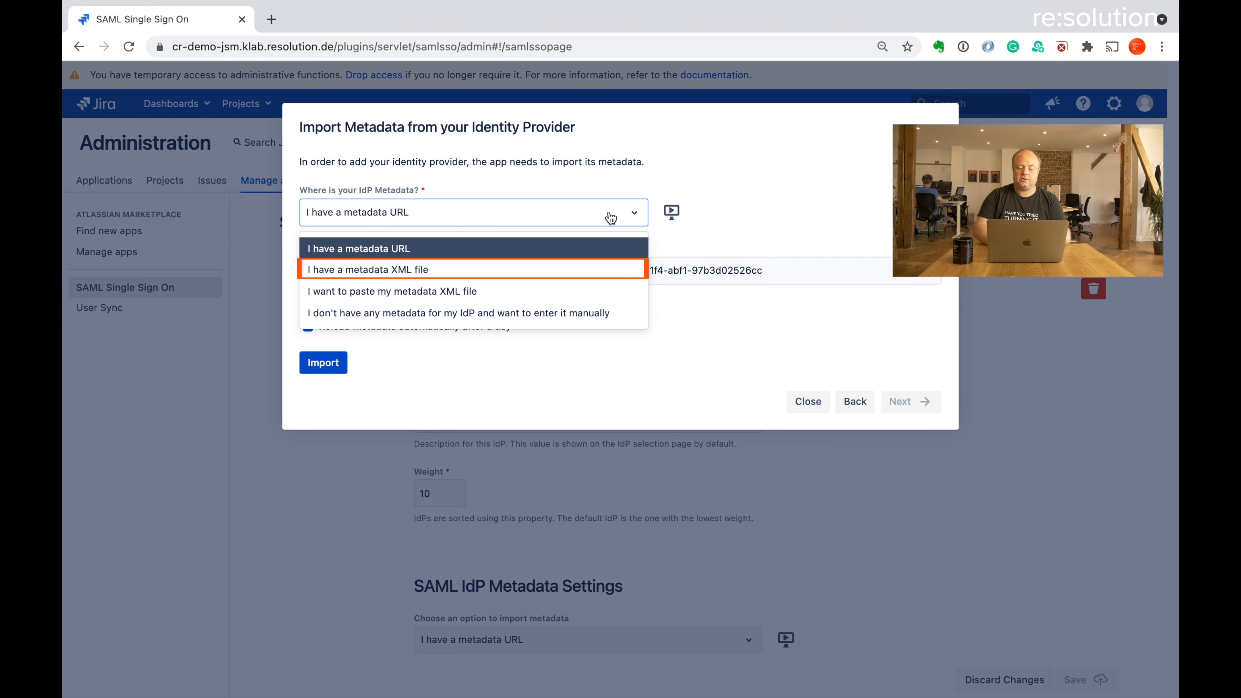
click(746, 172)
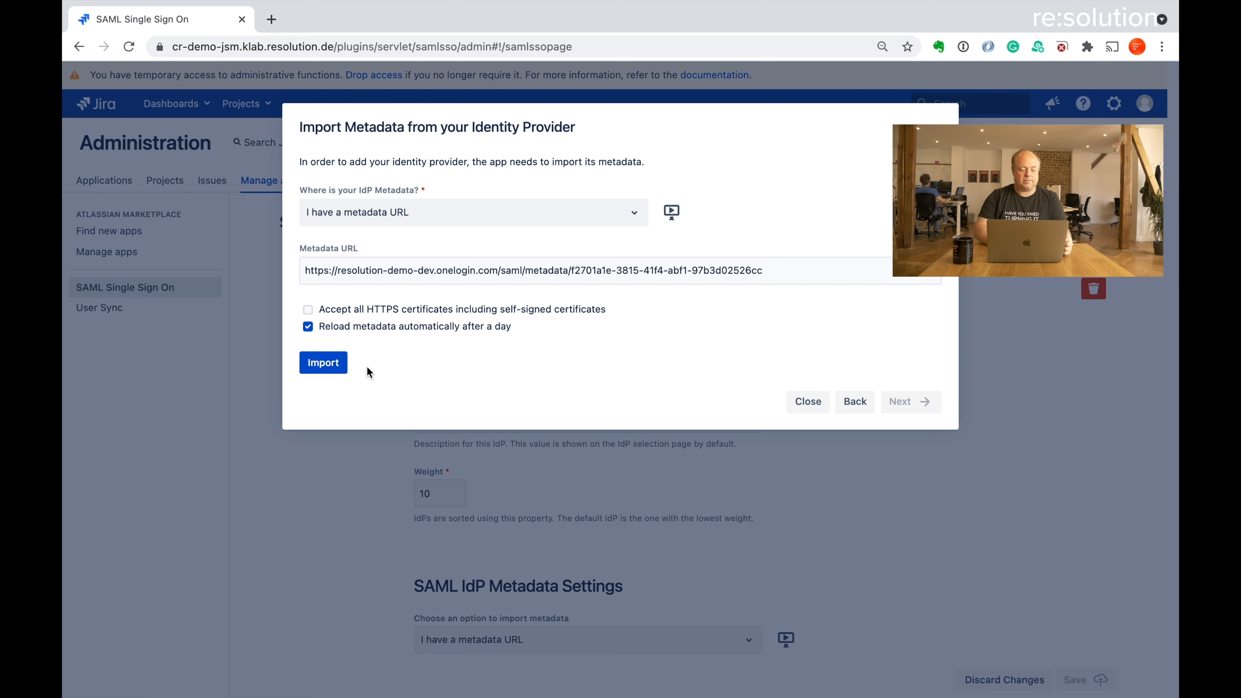
click(341, 372)
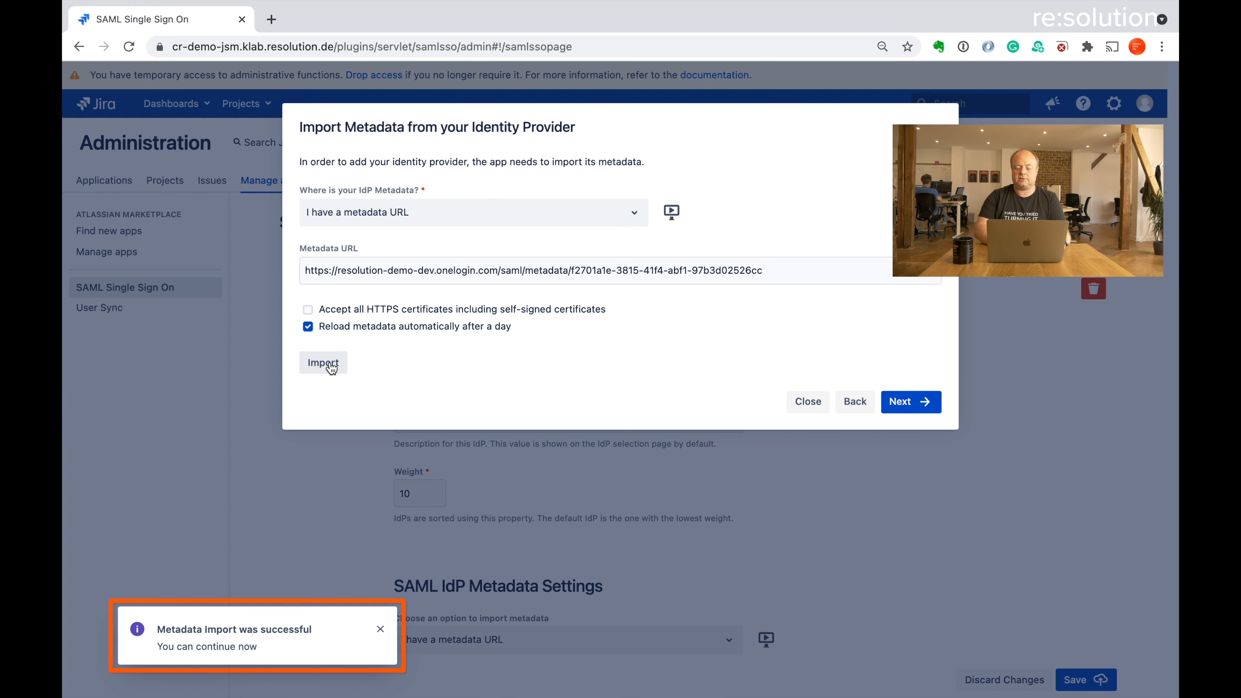
click(902, 401)
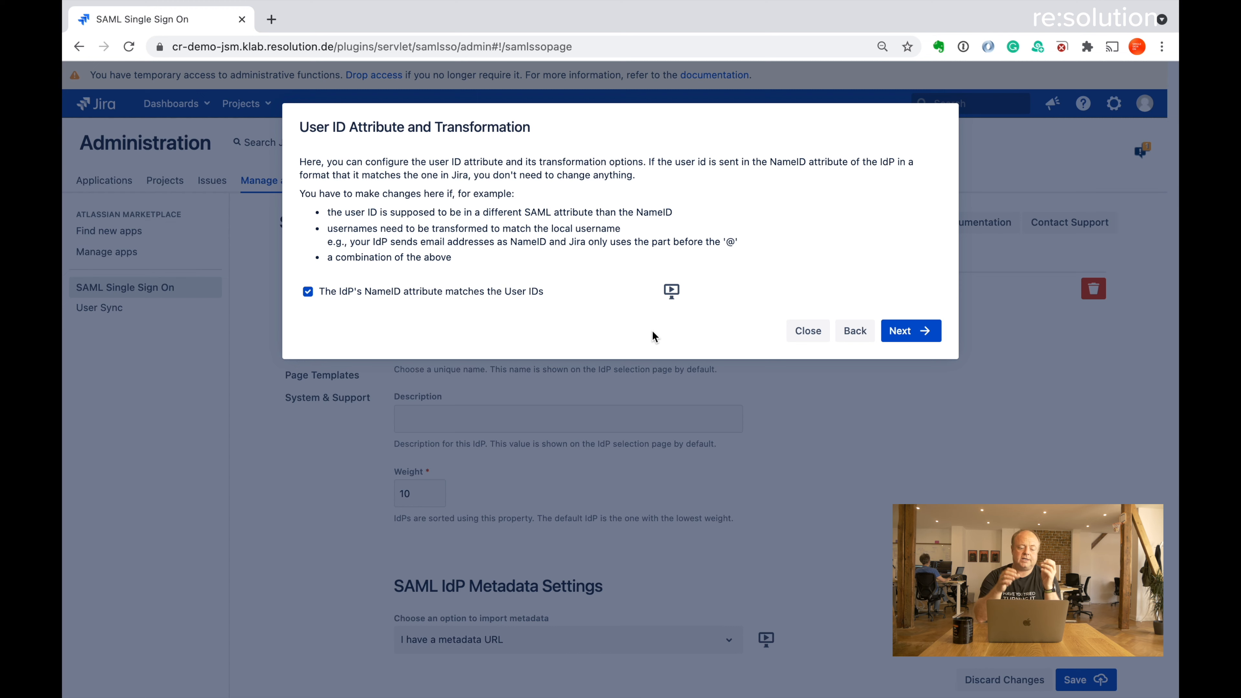
Leave 'The IdP's NameID attribute matches the User IDs' checked and continue
click(308, 292)
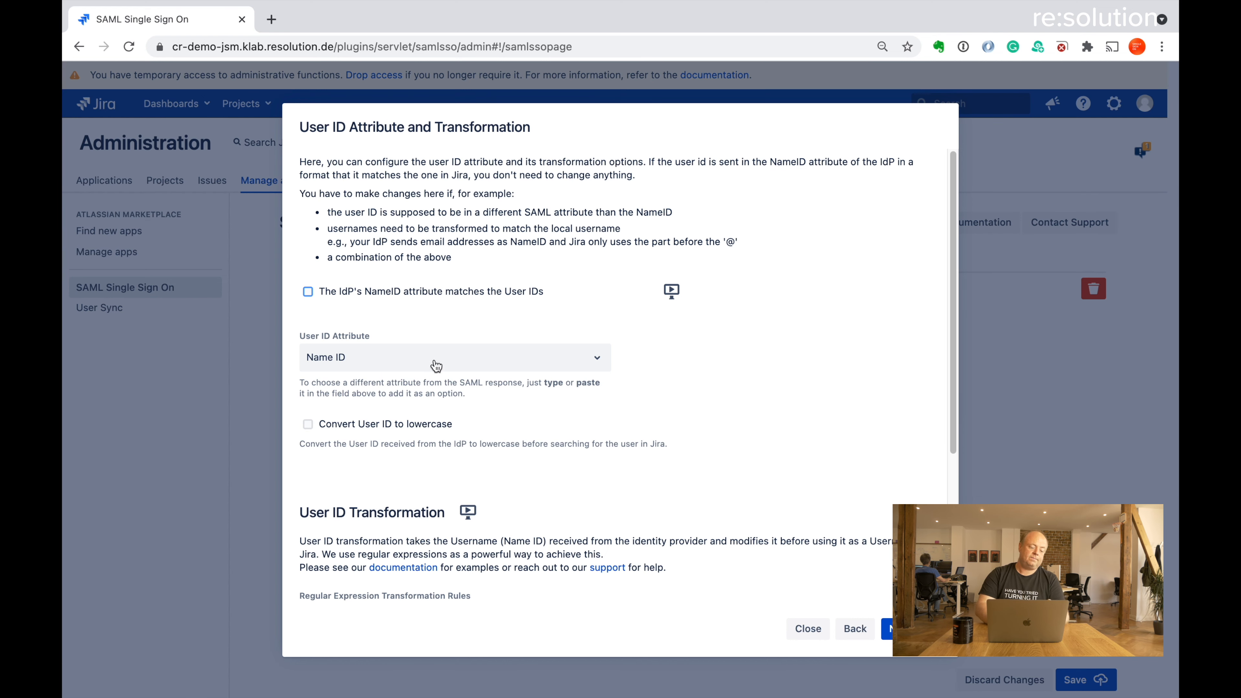
click(307, 292)
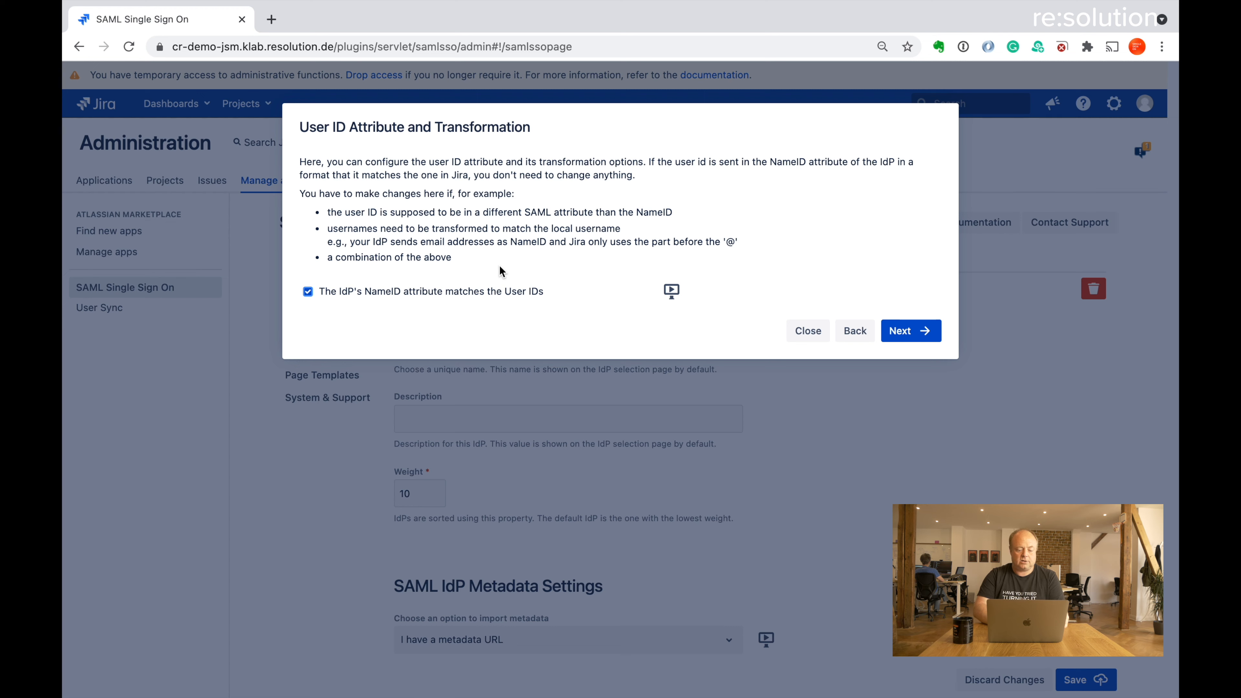
click(903, 328)
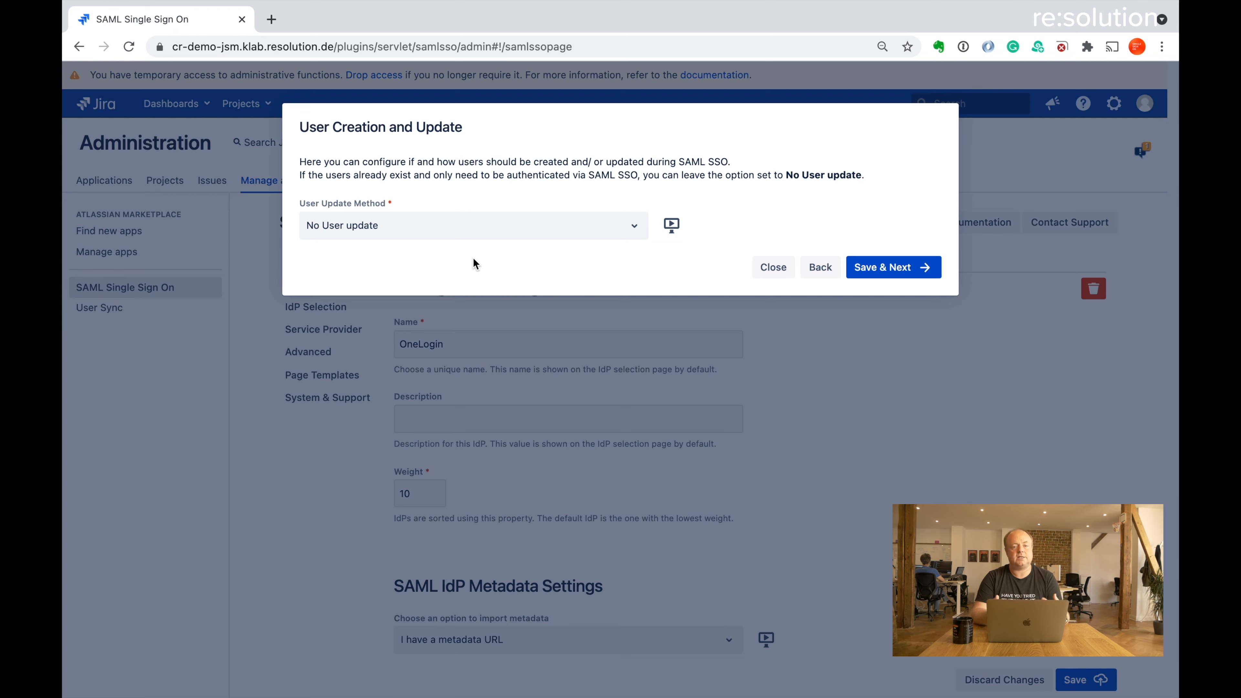
Set User Update Method to 'Update from SAML attributes' and enable Create New Users
click(552, 227)
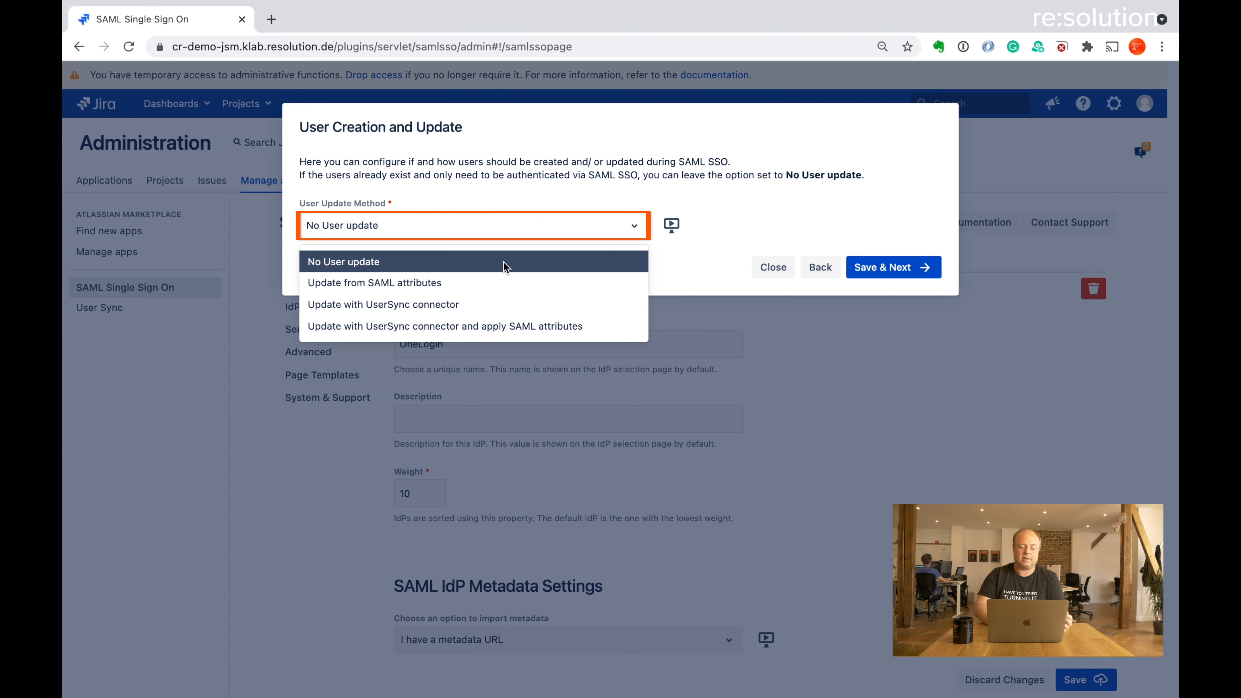
click(490, 282)
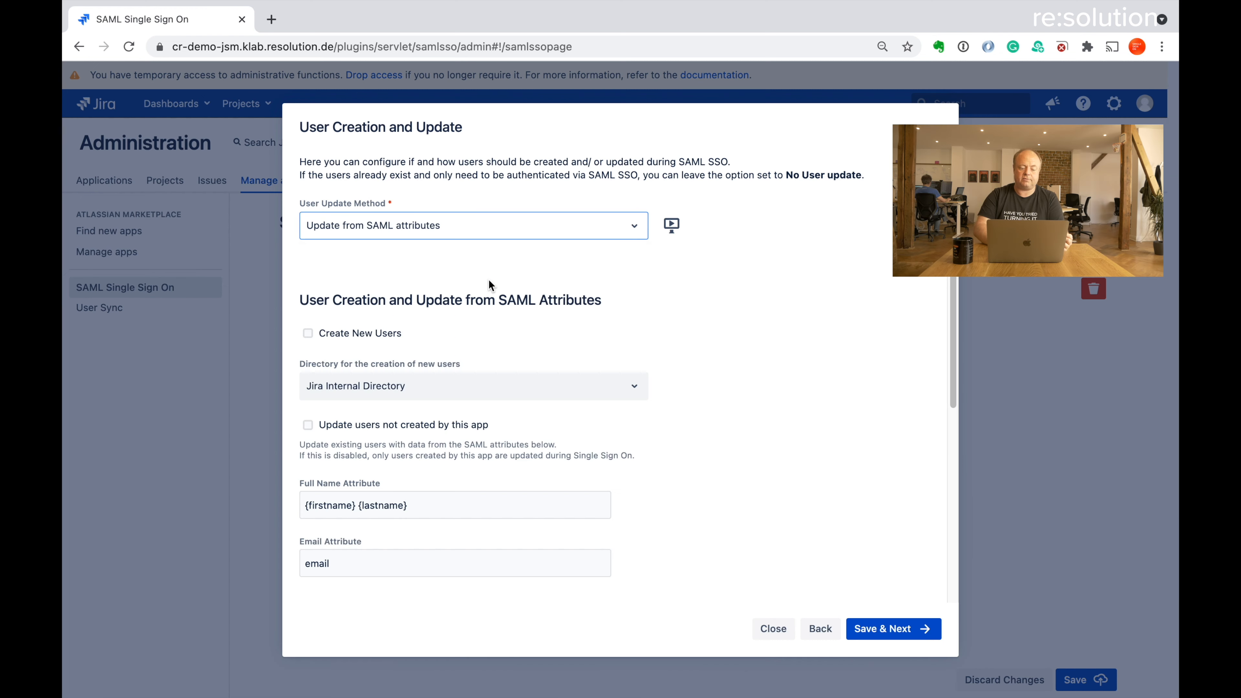
scroll(745, 393, down, 3)
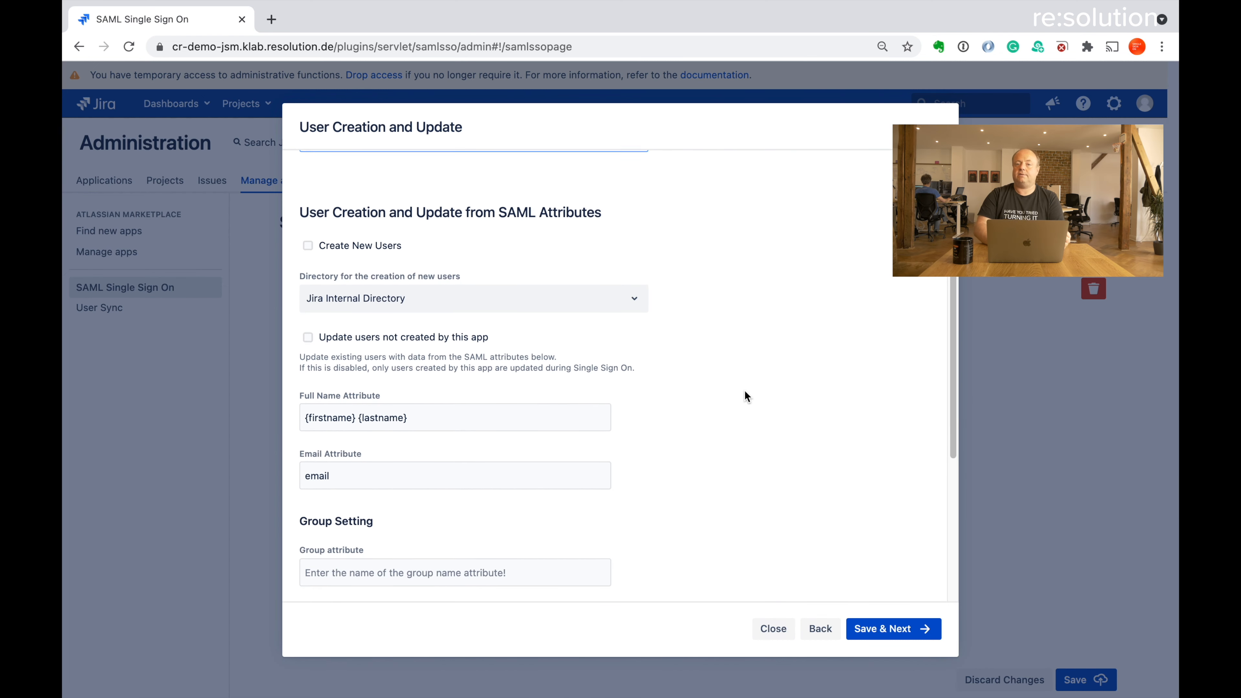
scroll(745, 392, down, 2)
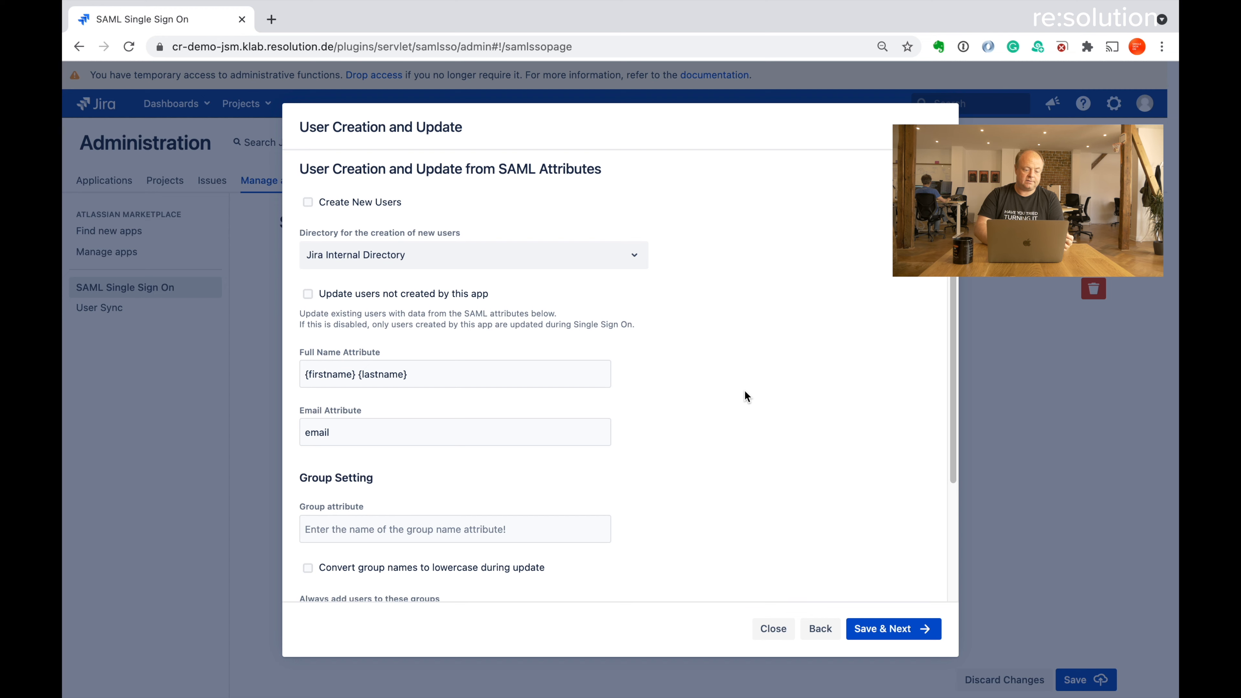
click(308, 203)
scroll(731, 335, down, 1)
scroll(730, 332, down, 3)
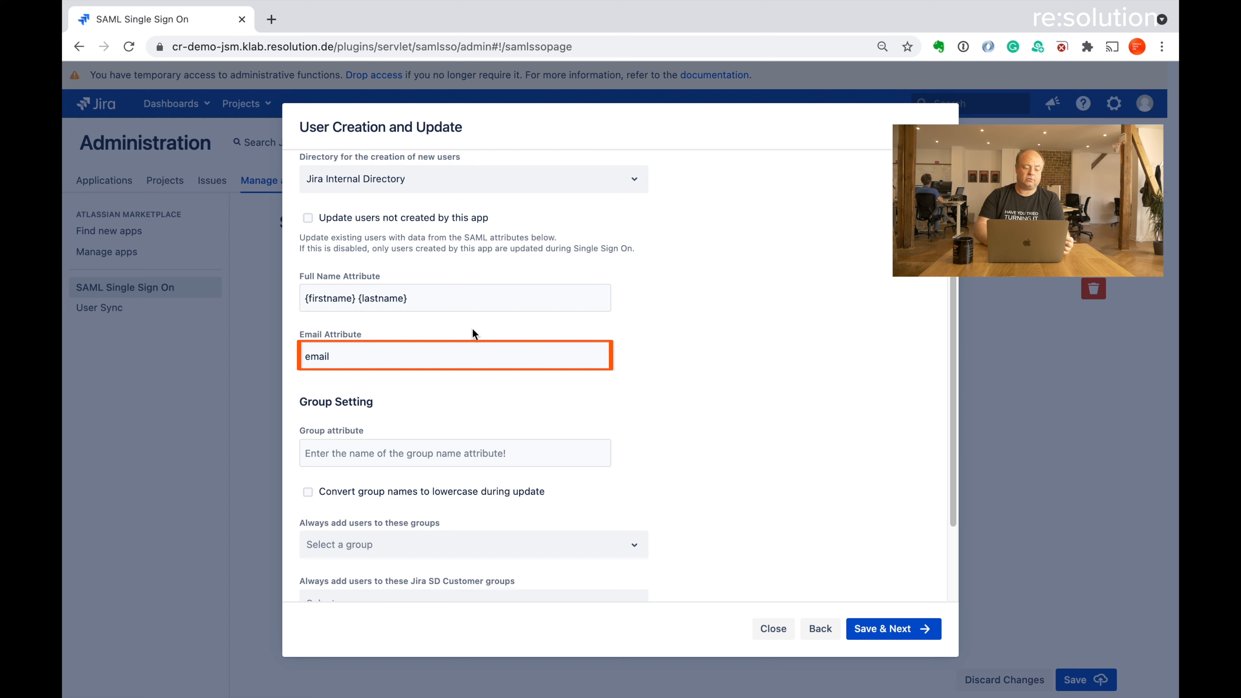
scroll(689, 461, down, 3)
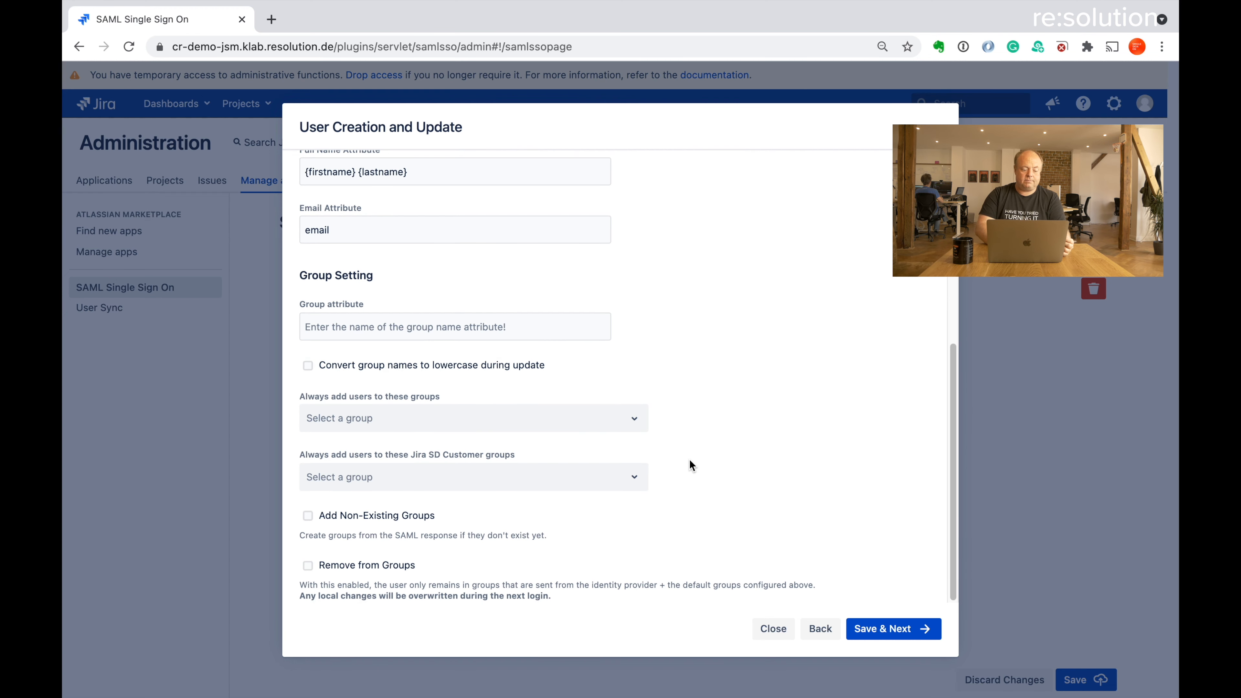
Add jira-software-users to 'Always add users to these groups' and save the configuration
click(393, 421)
text(jira-)
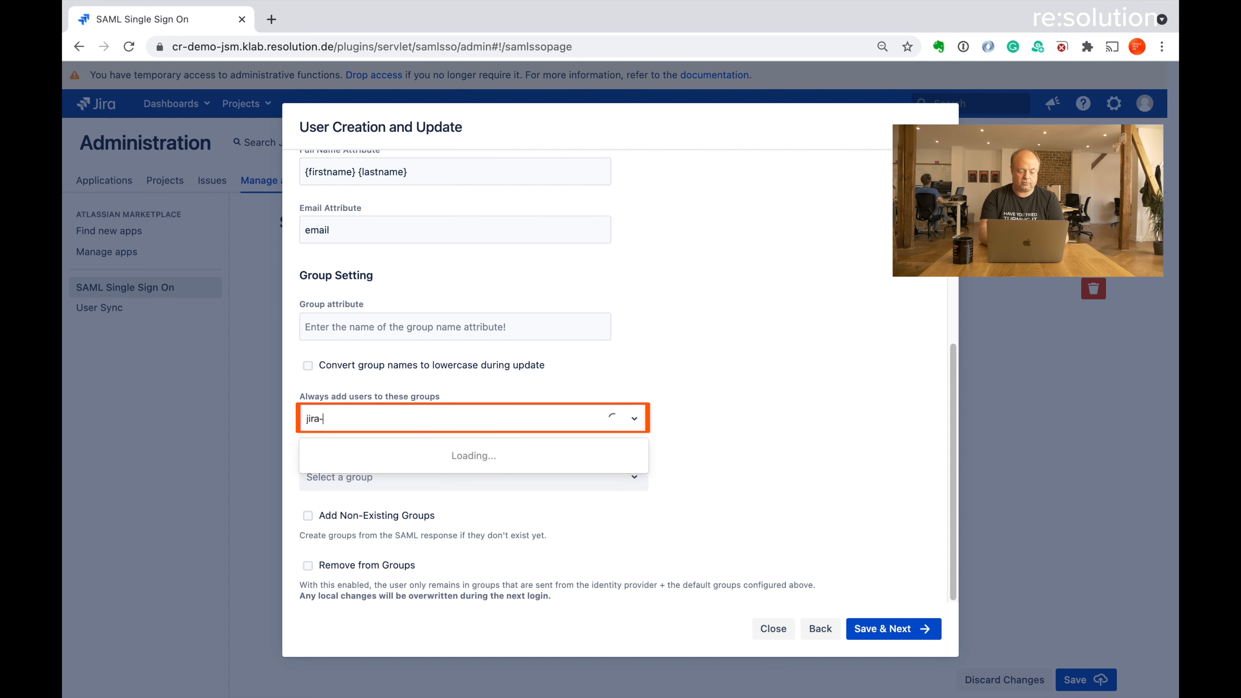
key(Down)
key(Down)
key(Down)
key(Return)
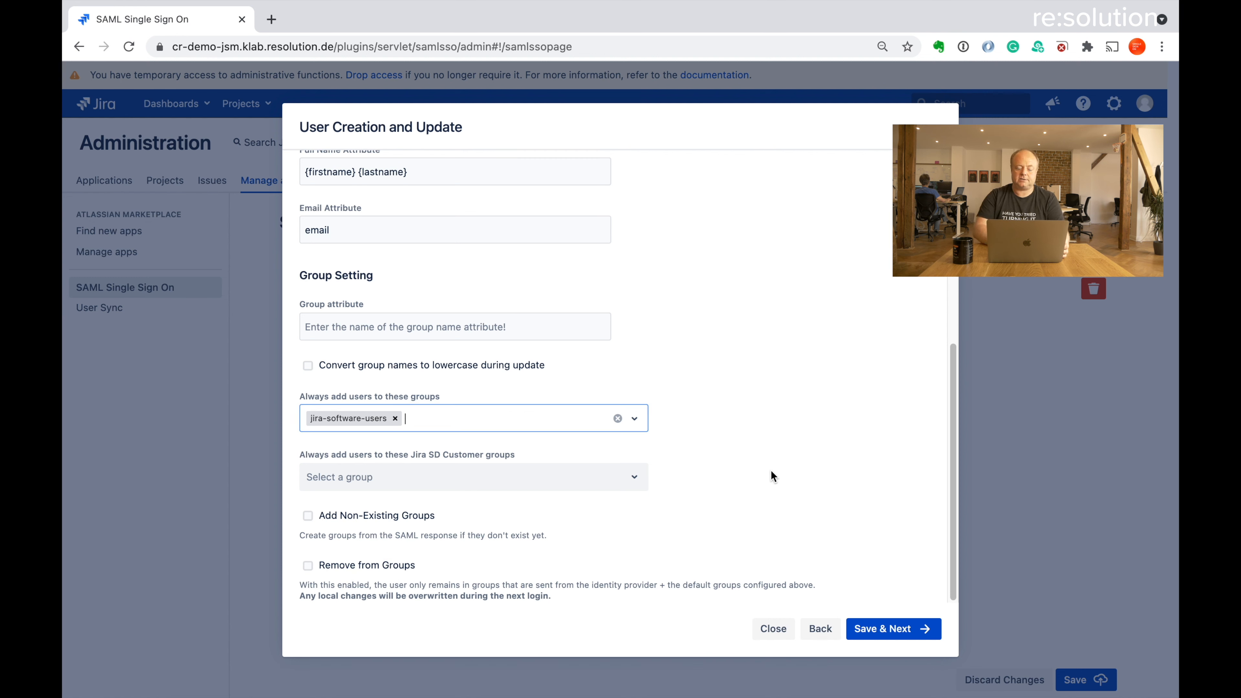
click(882, 630)
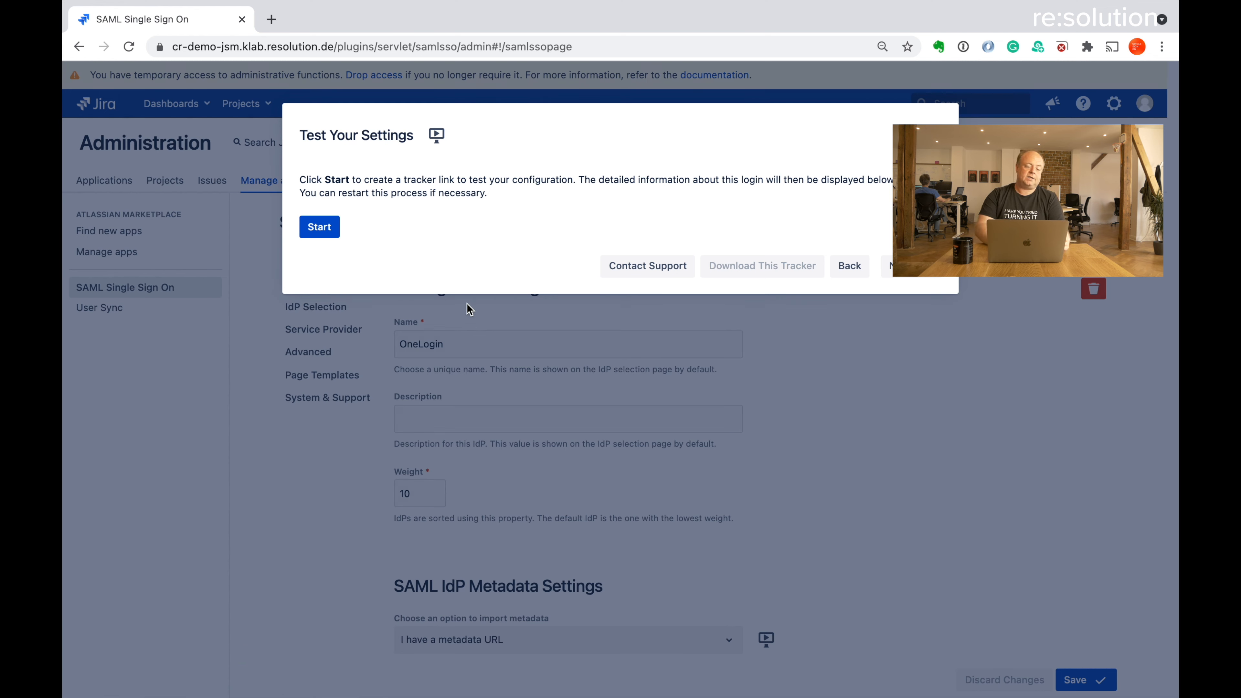
Start a tracked test login and open its copied tracker link in a Chrome Incognito window
click(328, 235)
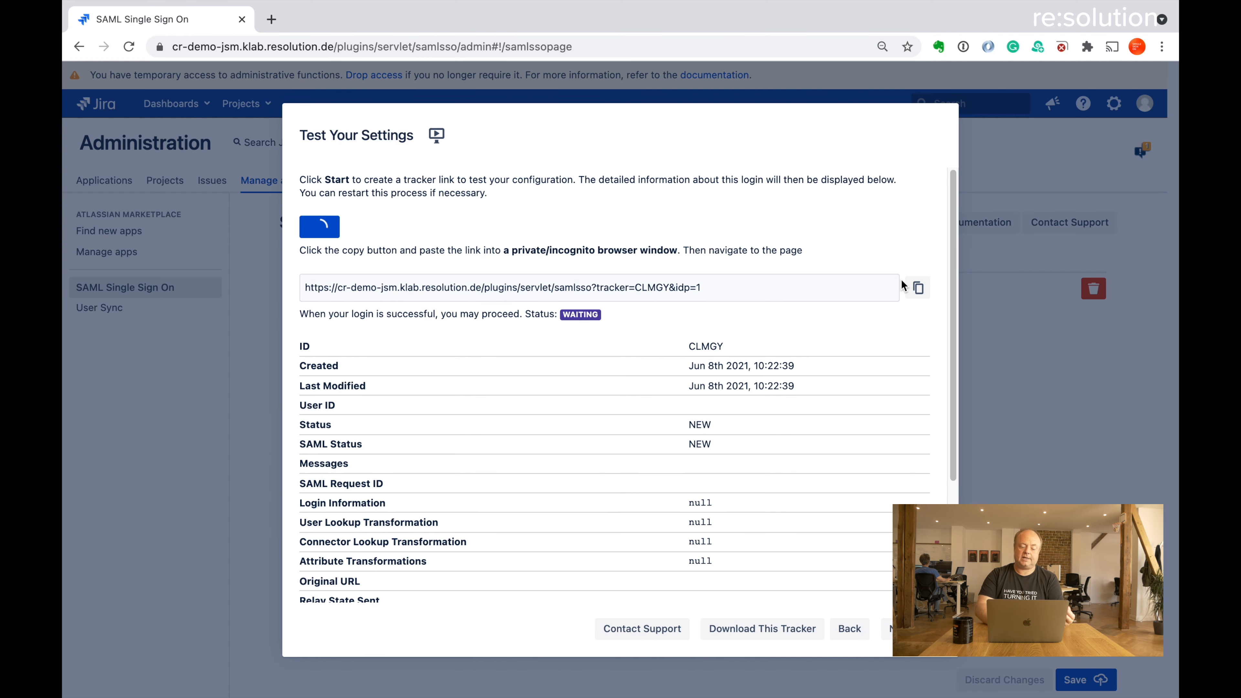
click(922, 293)
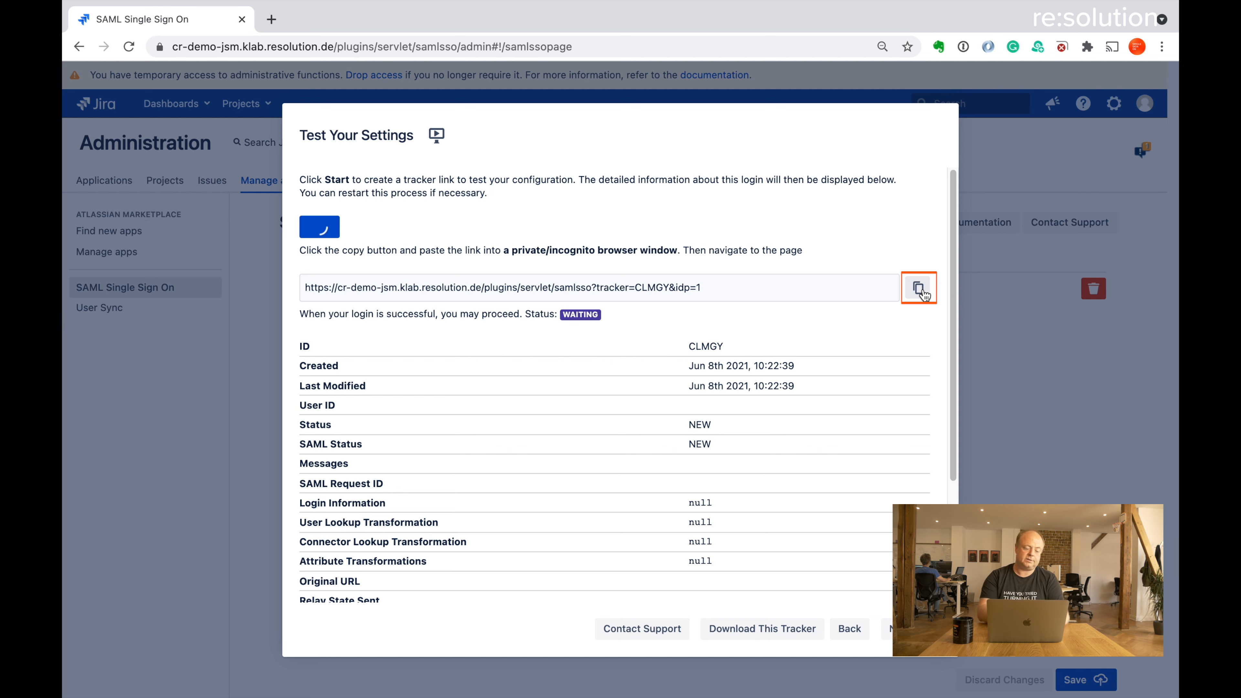
key(alt+space)
text(in)
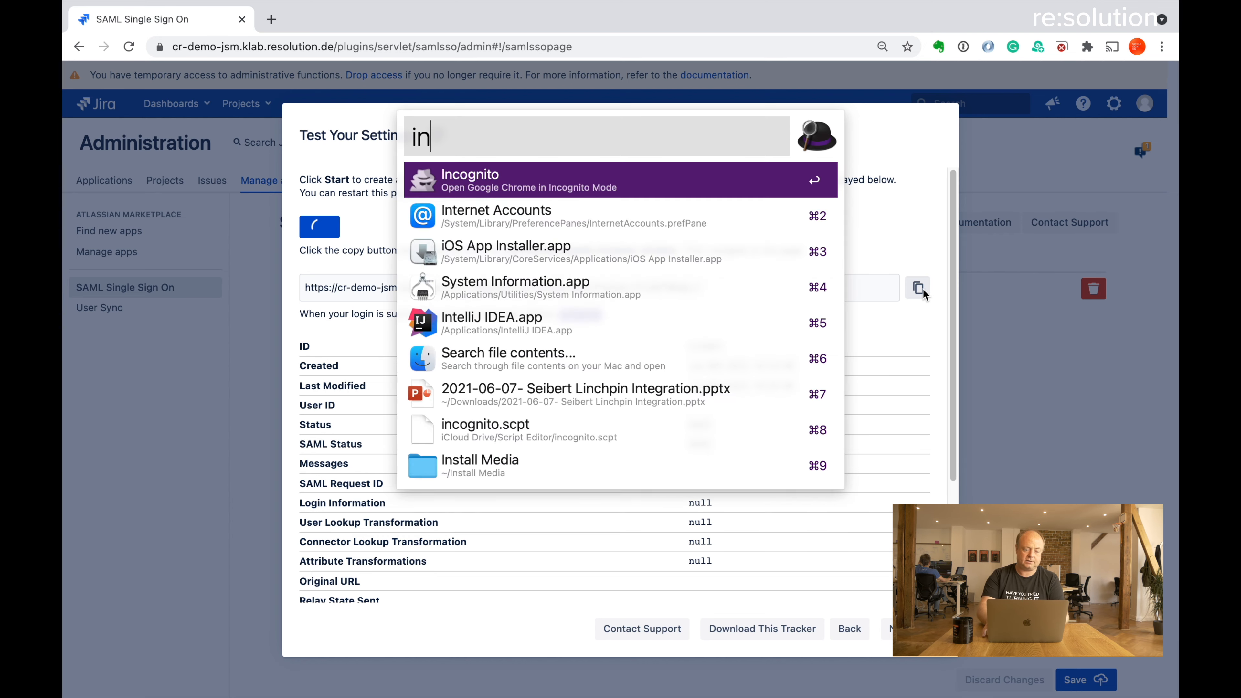
key(Return)
key(super+v)
key(Return)
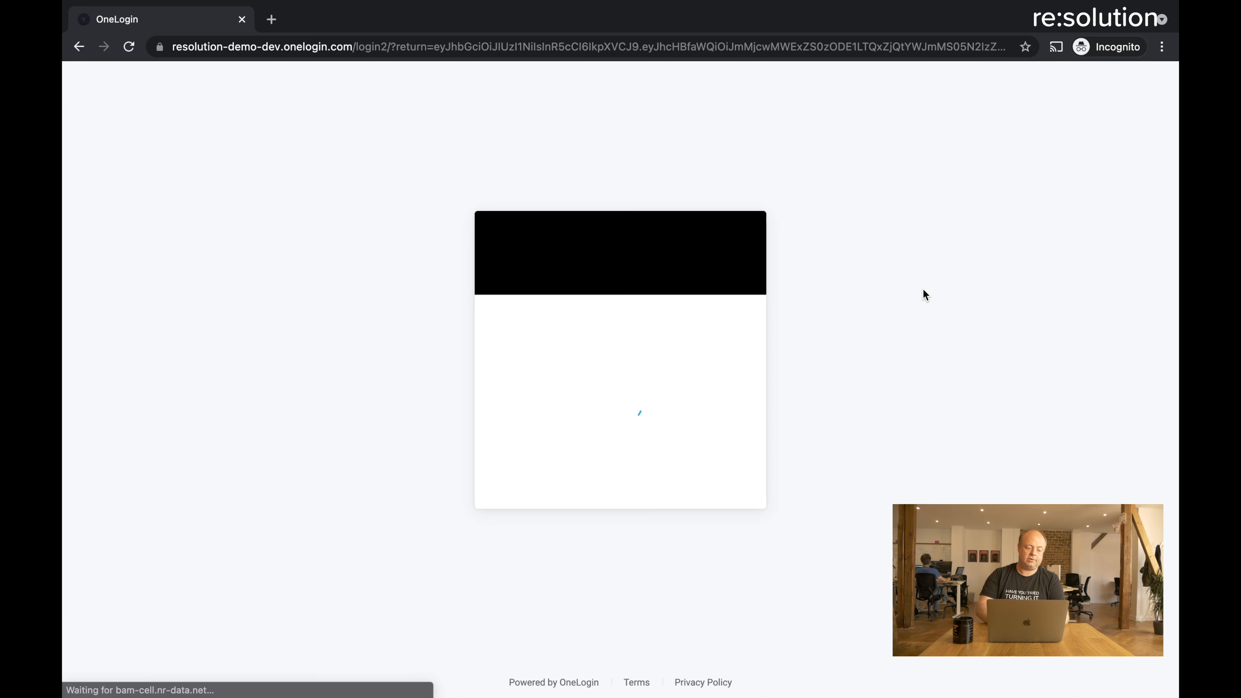
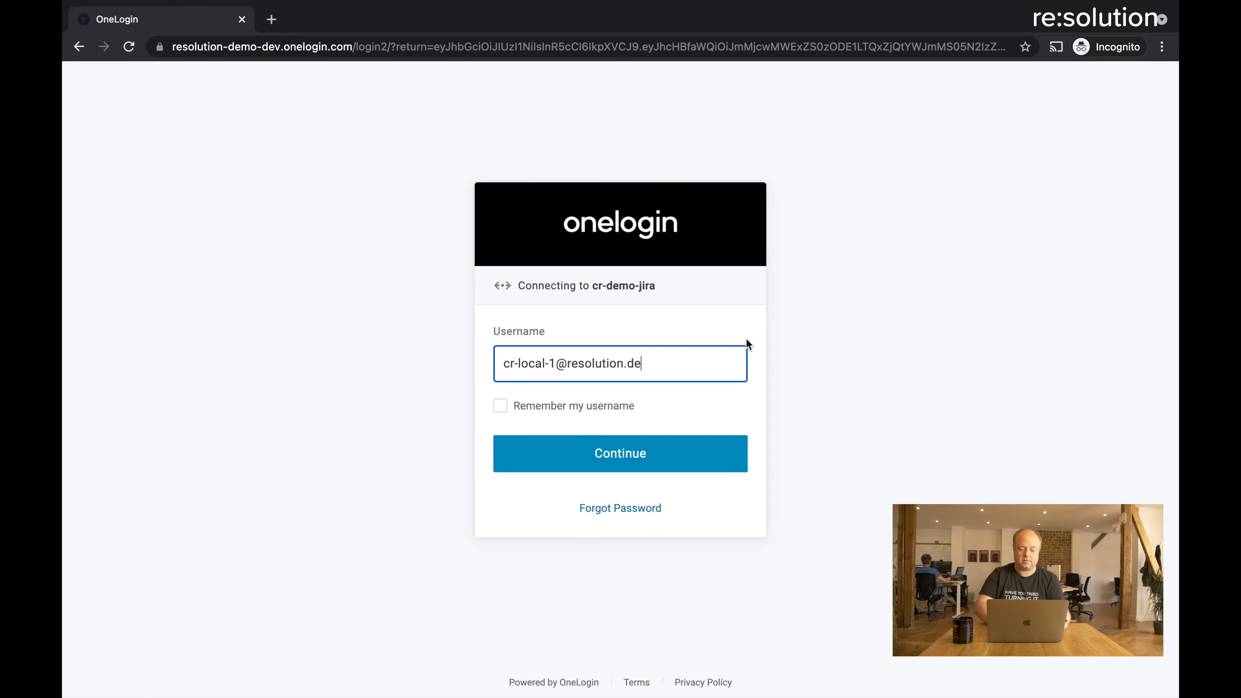
Sign in to OneLogin with the test user's e-mail address and password
click(668, 460)
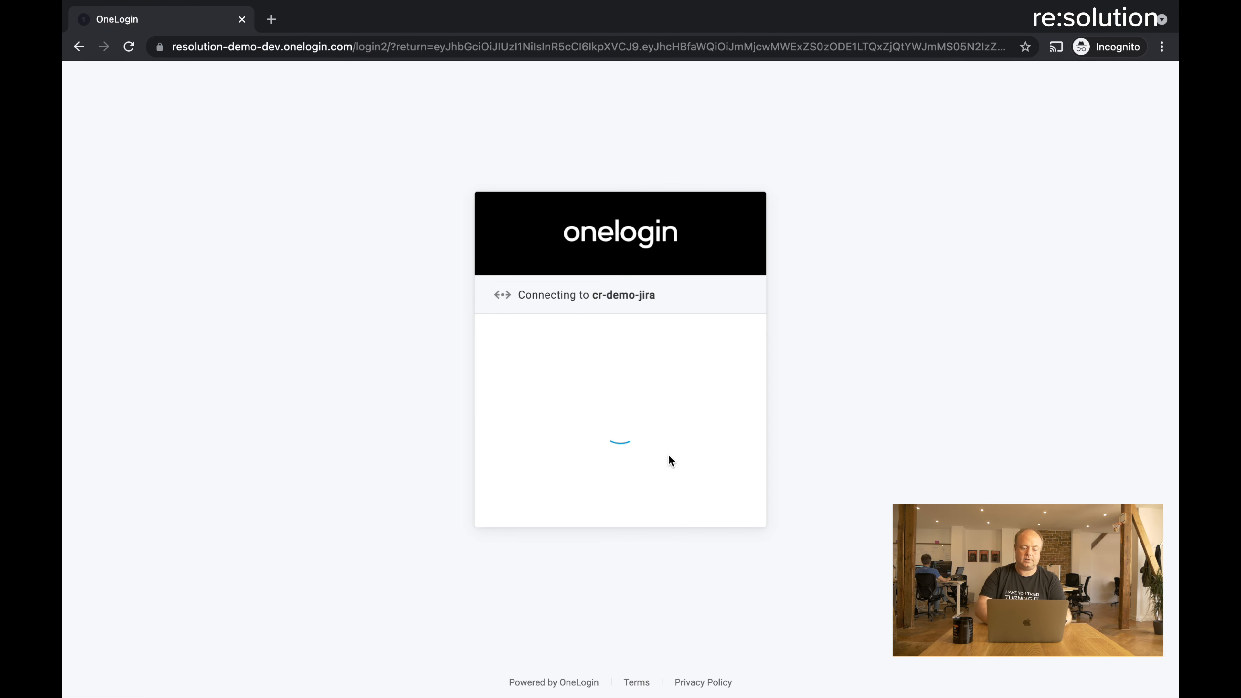
text(********)
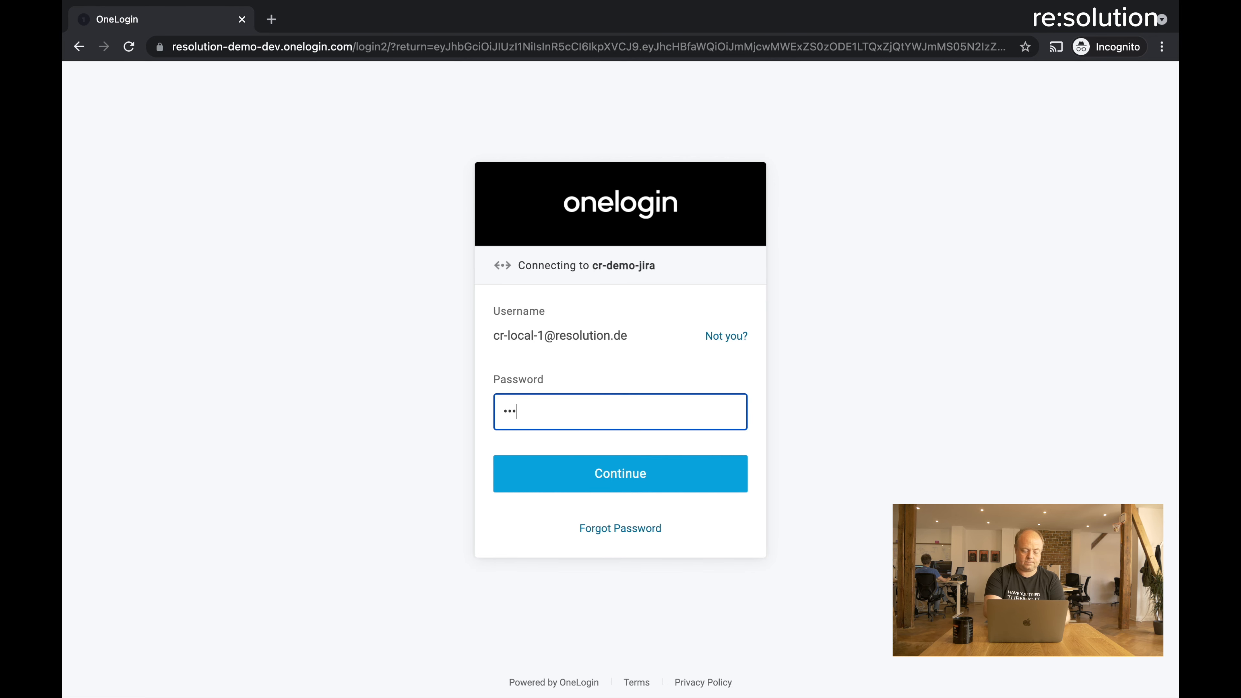
key(Return)
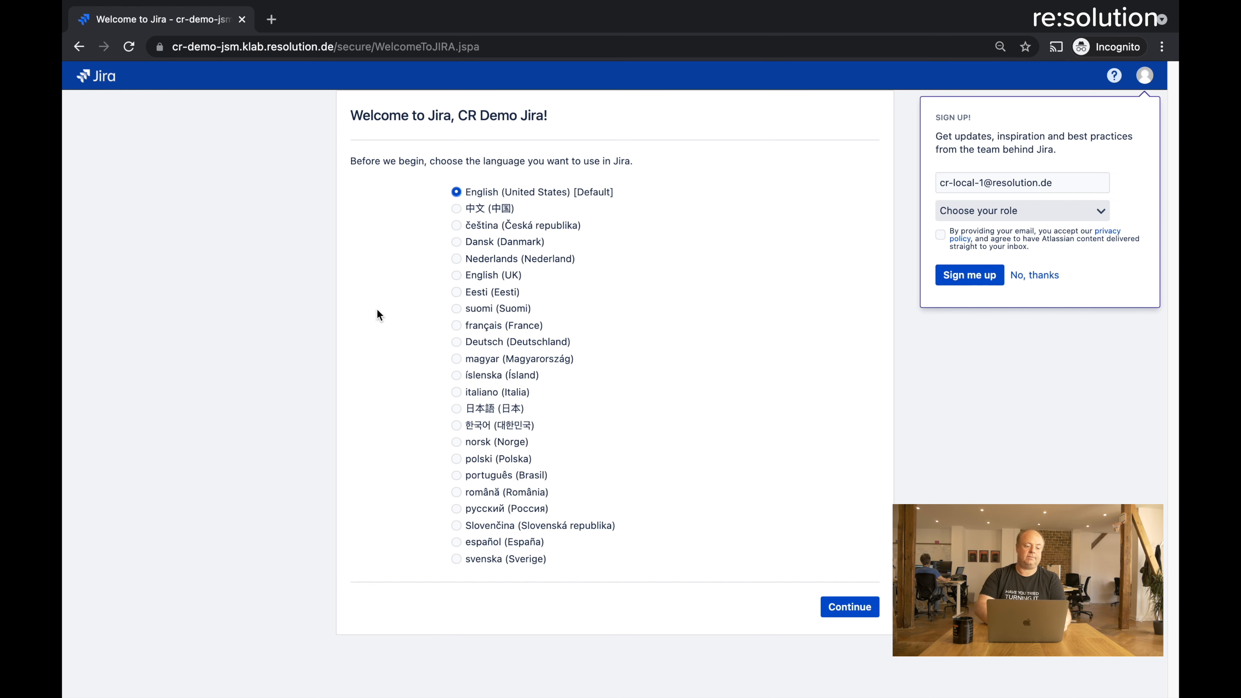
Return to the Jira admin window to see the test report SUCCESS with LOGGED_IN status
mouse_move(543, 1)
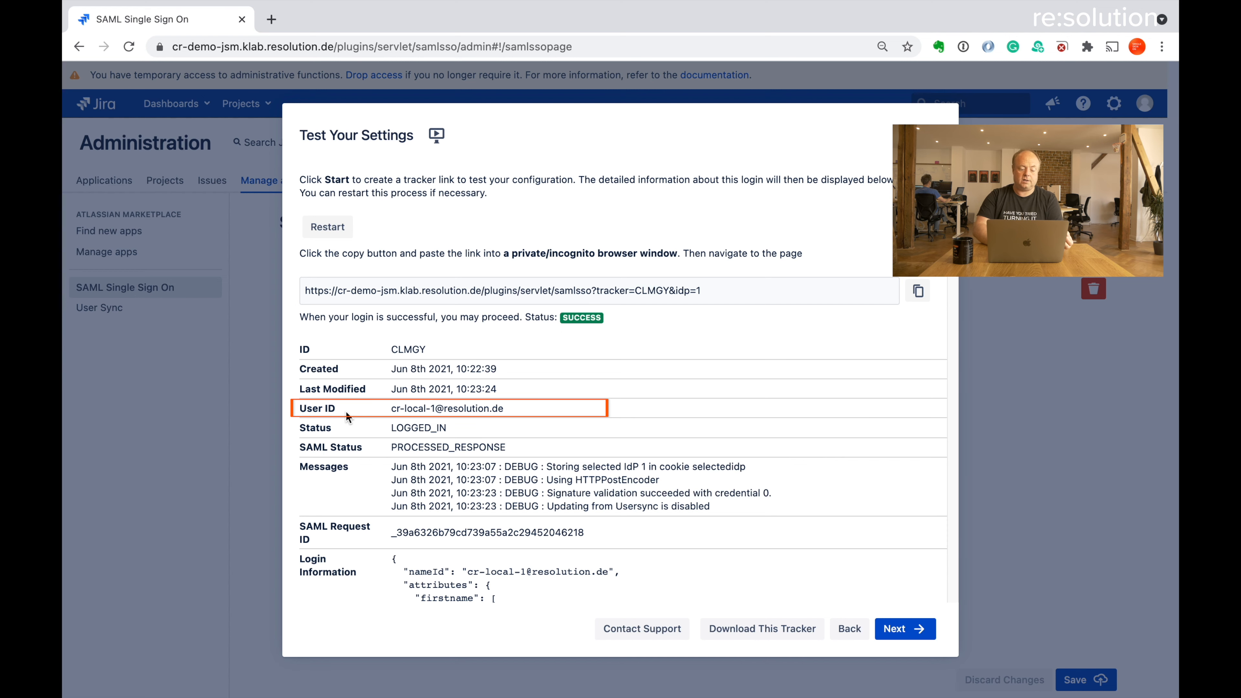
scroll(346, 412, down, 3)
scroll(346, 416, down, 5)
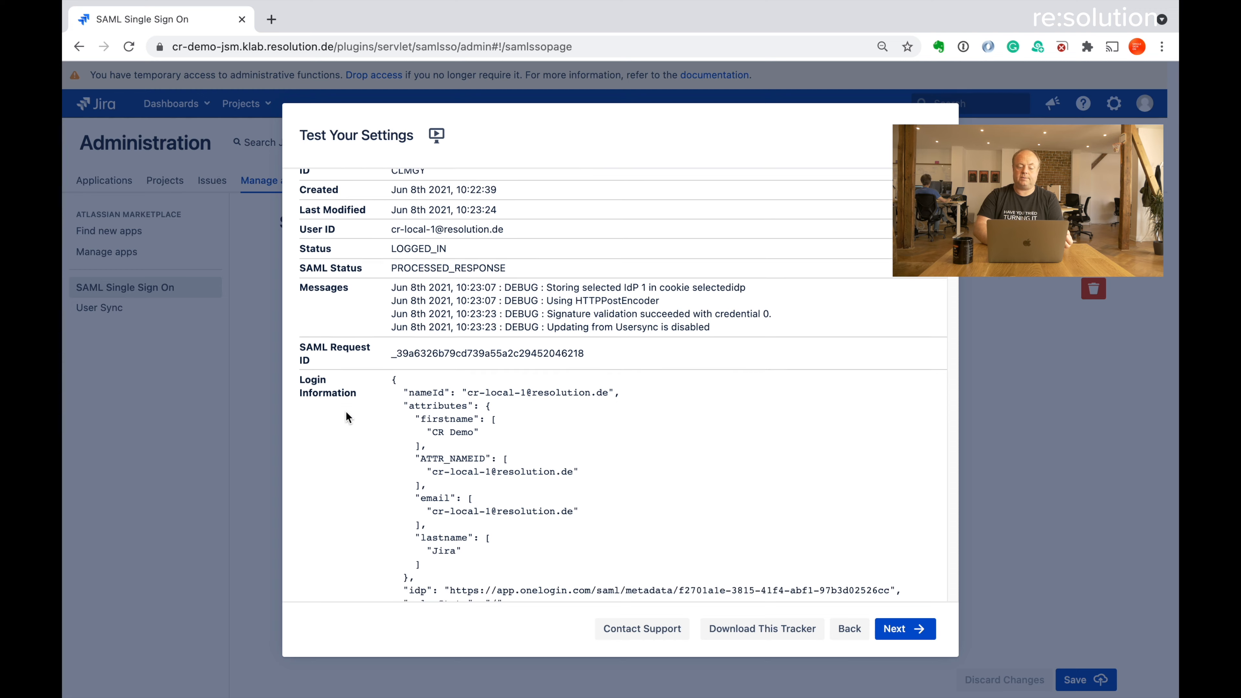
scroll(346, 412, down, 3)
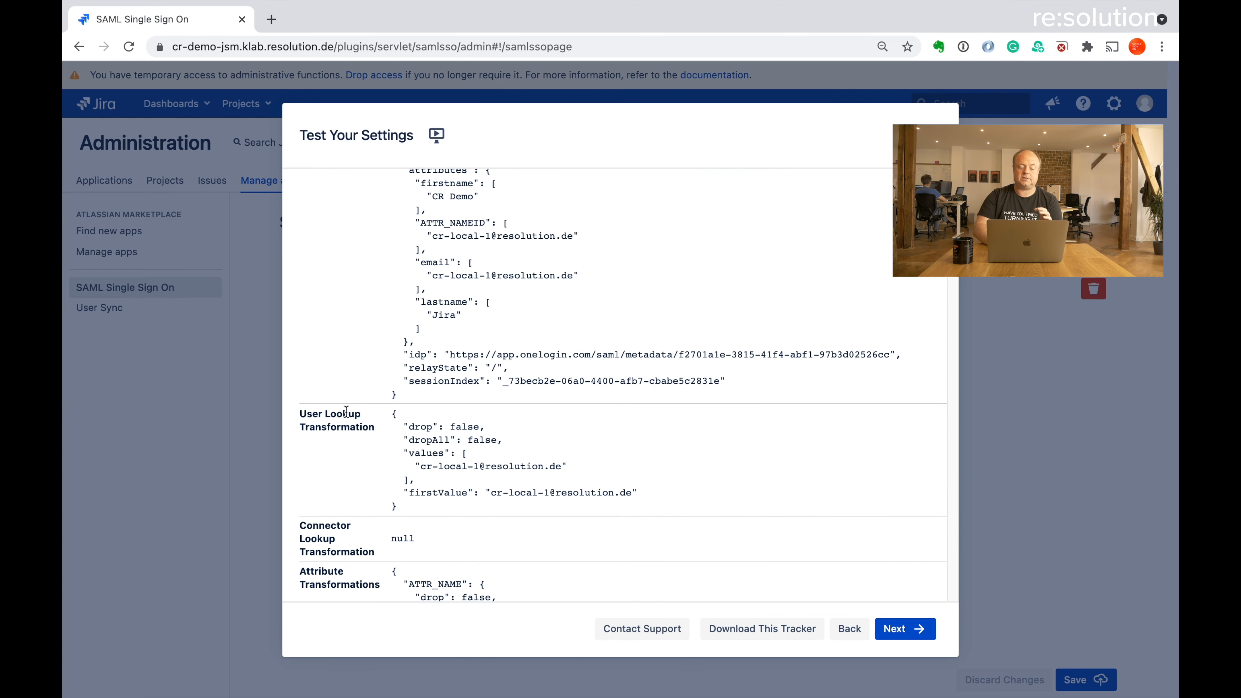
scroll(346, 416, down, 8)
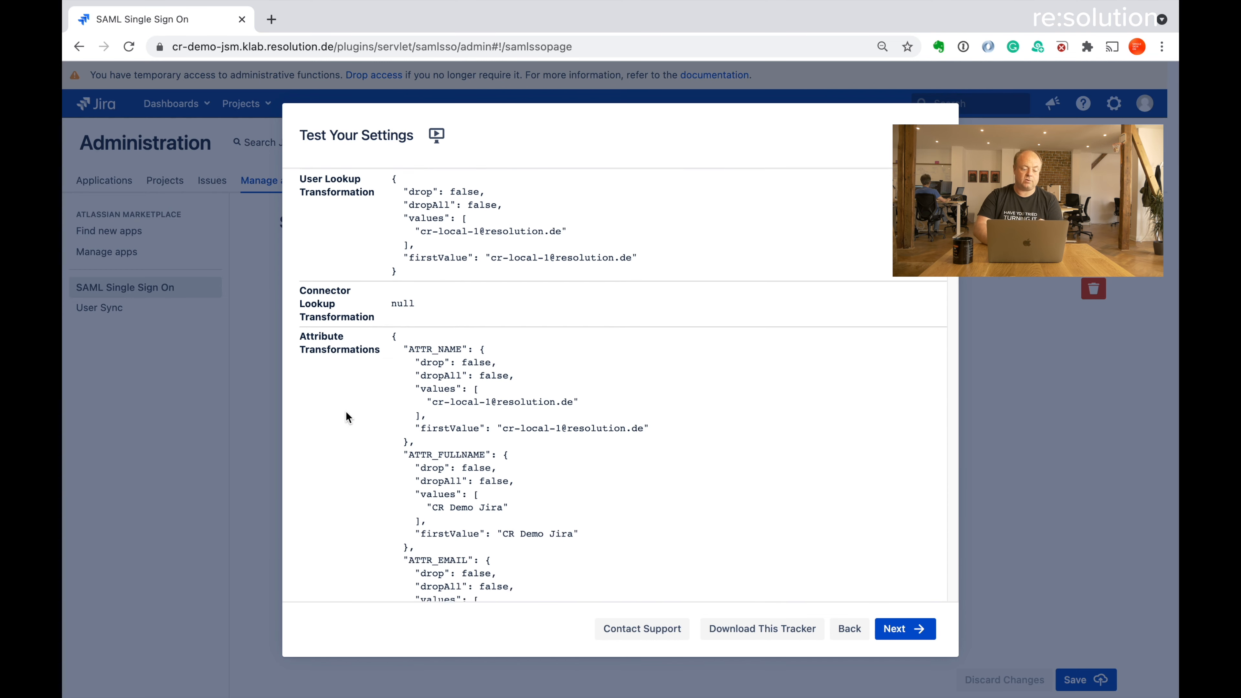
scroll(346, 416, down, 12)
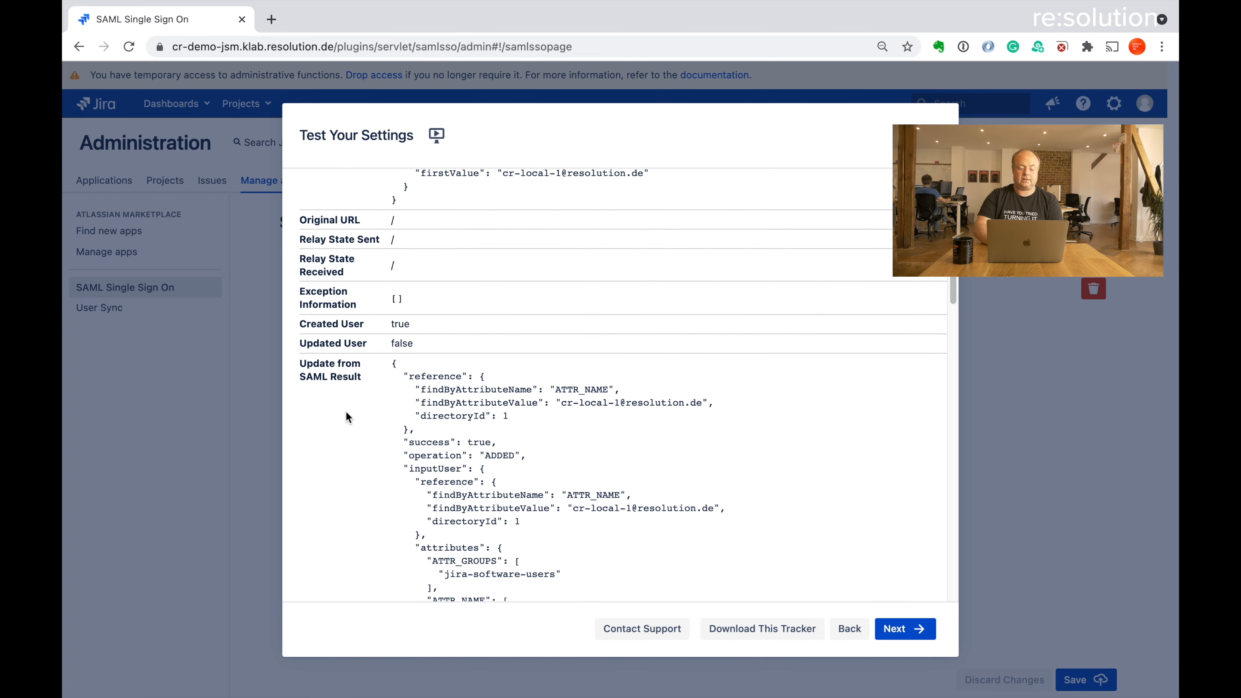
scroll(346, 413, down, 10)
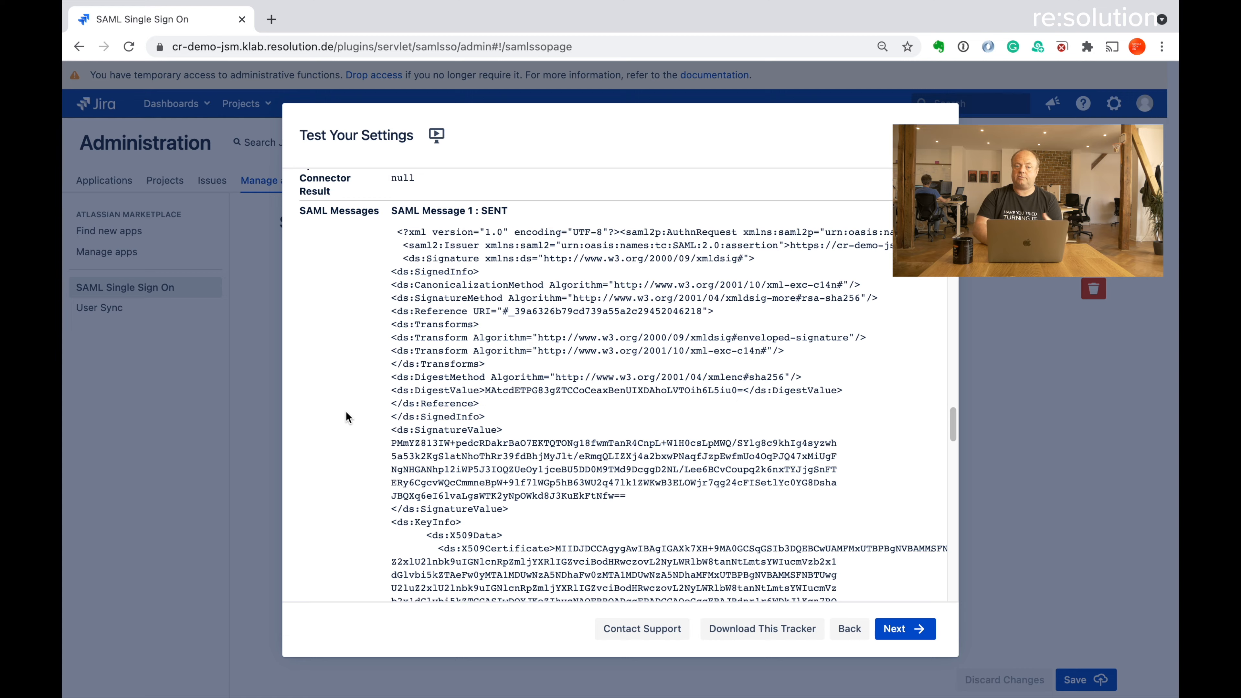
scroll(346, 413, down, 15)
scroll(346, 418, down, 10)
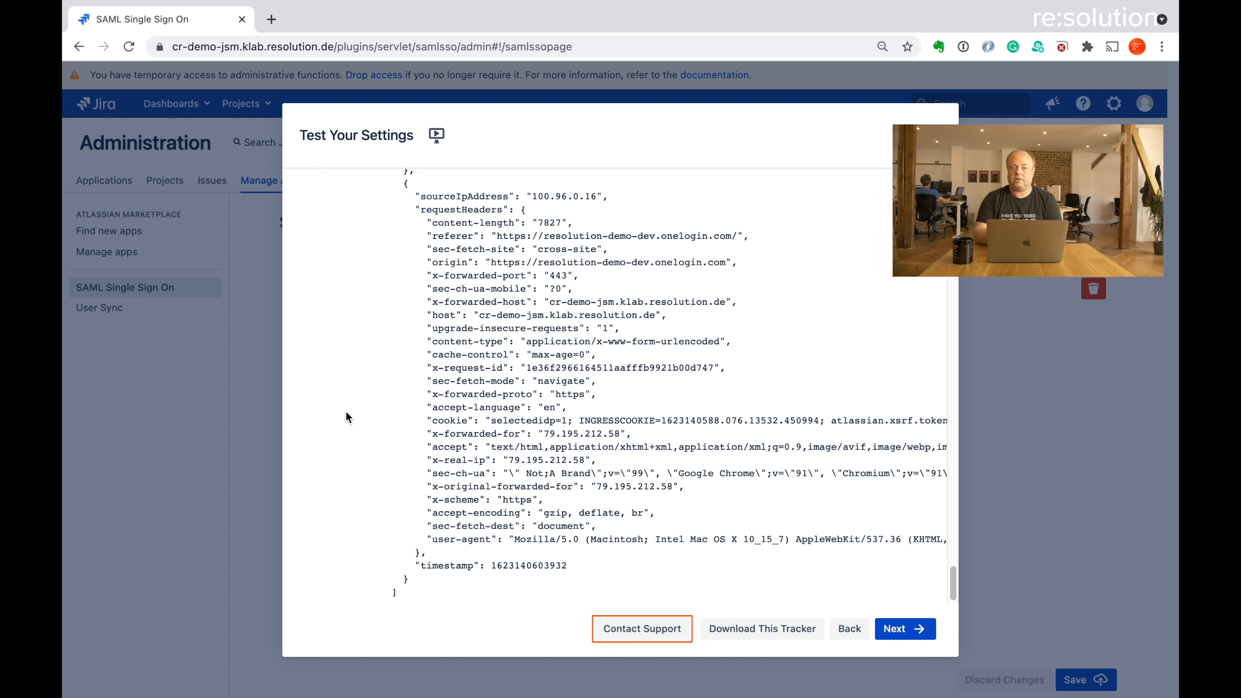
key(Tab)
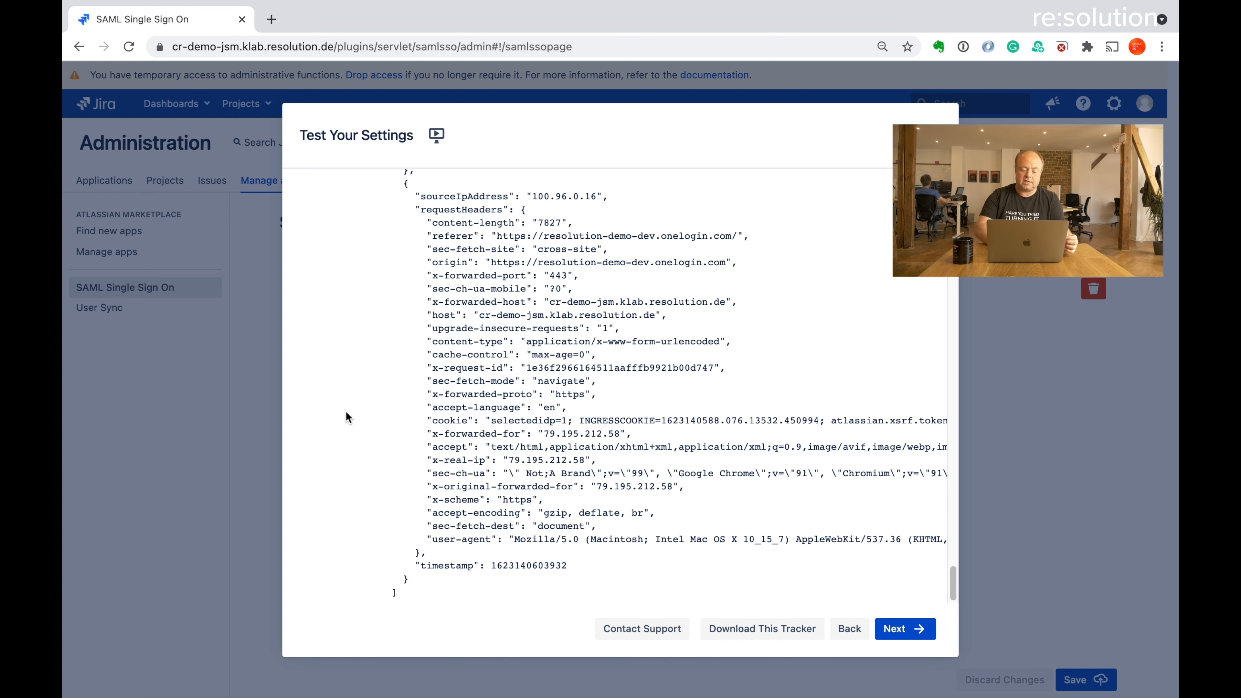
Enable SSO Redirect in the Redirection Options and save and close the configuration
click(904, 628)
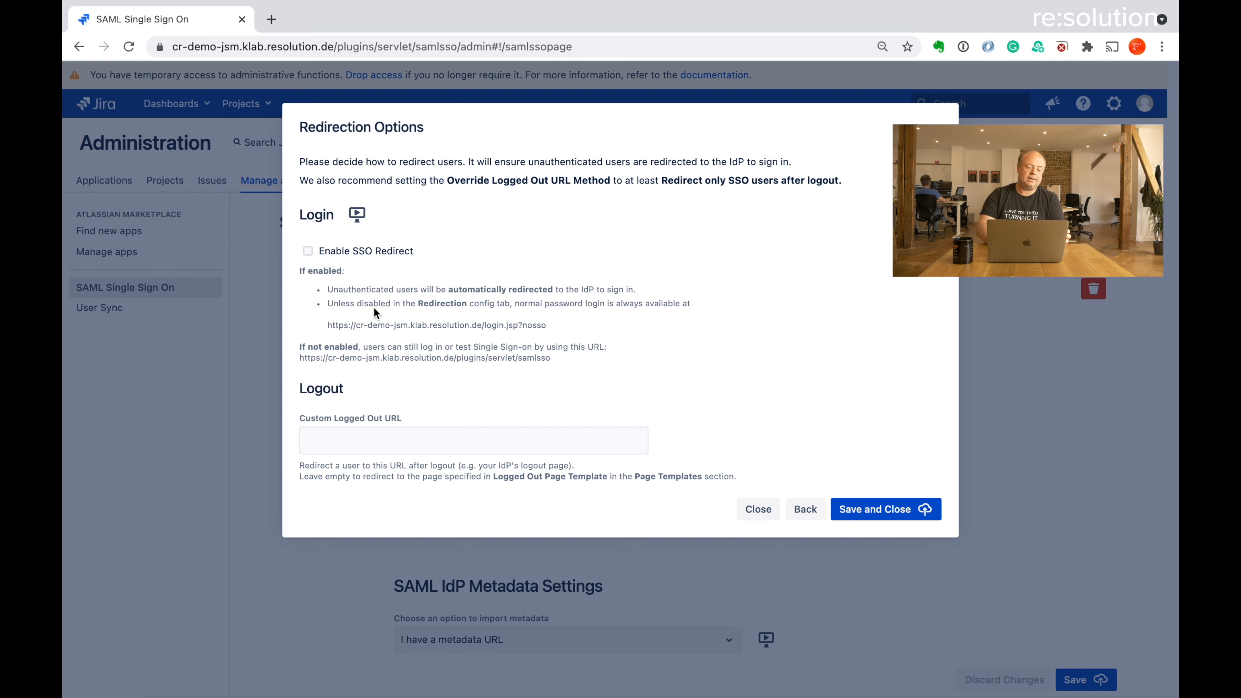
click(308, 253)
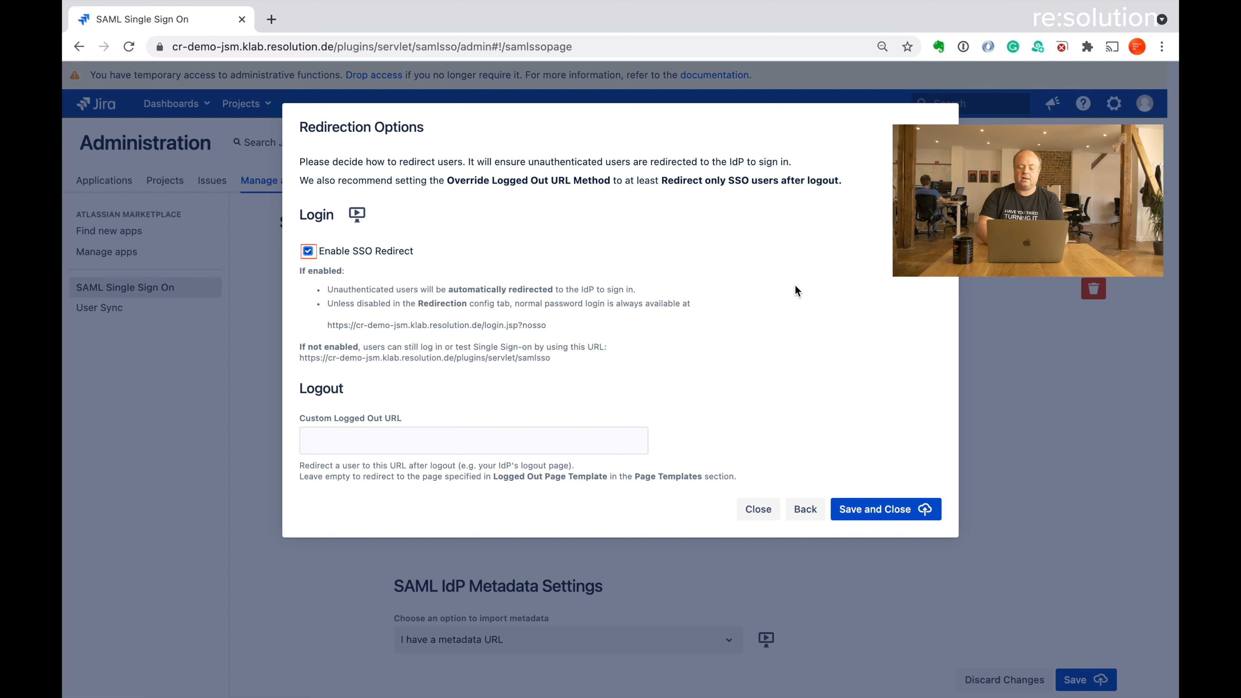
click(880, 495)
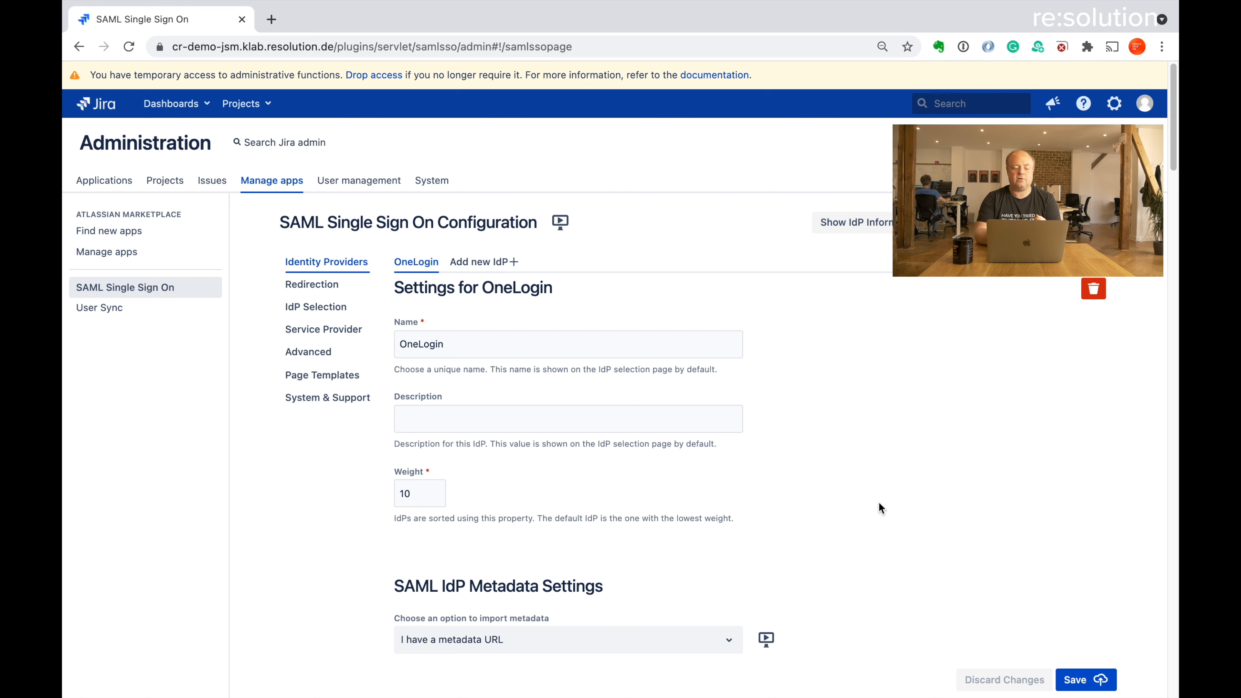
Open the Redirection settings to confirm Enable SSO Redirect is turned on
click(307, 285)
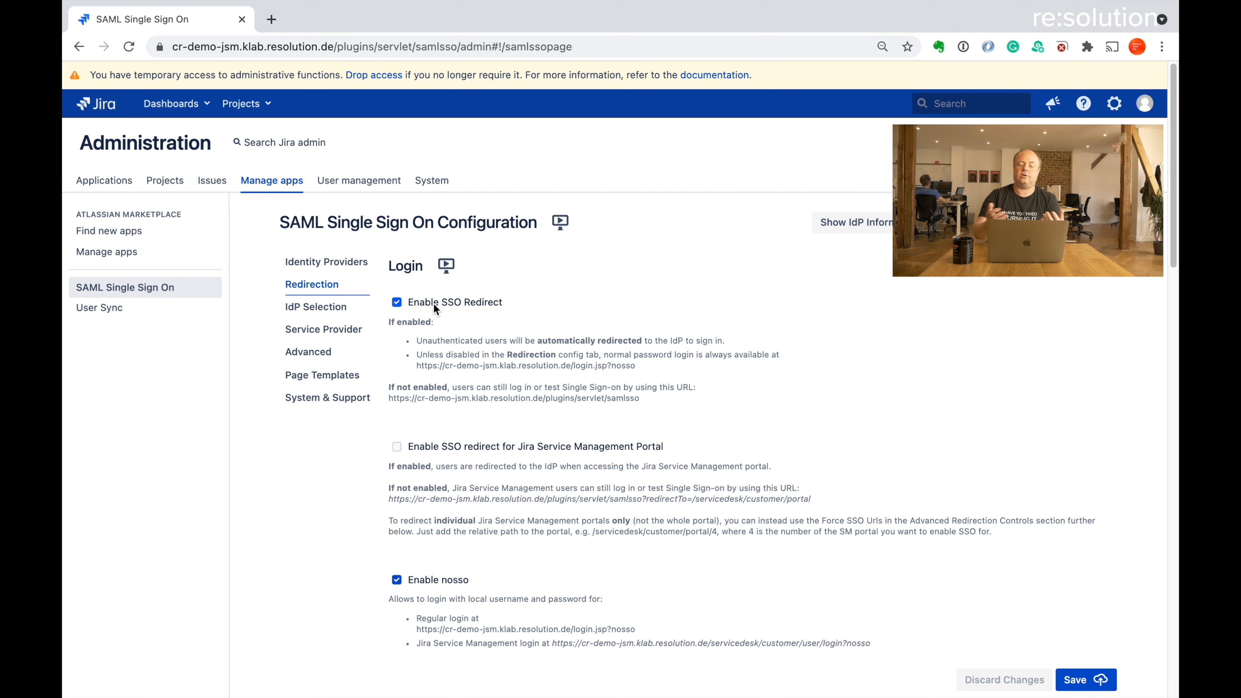